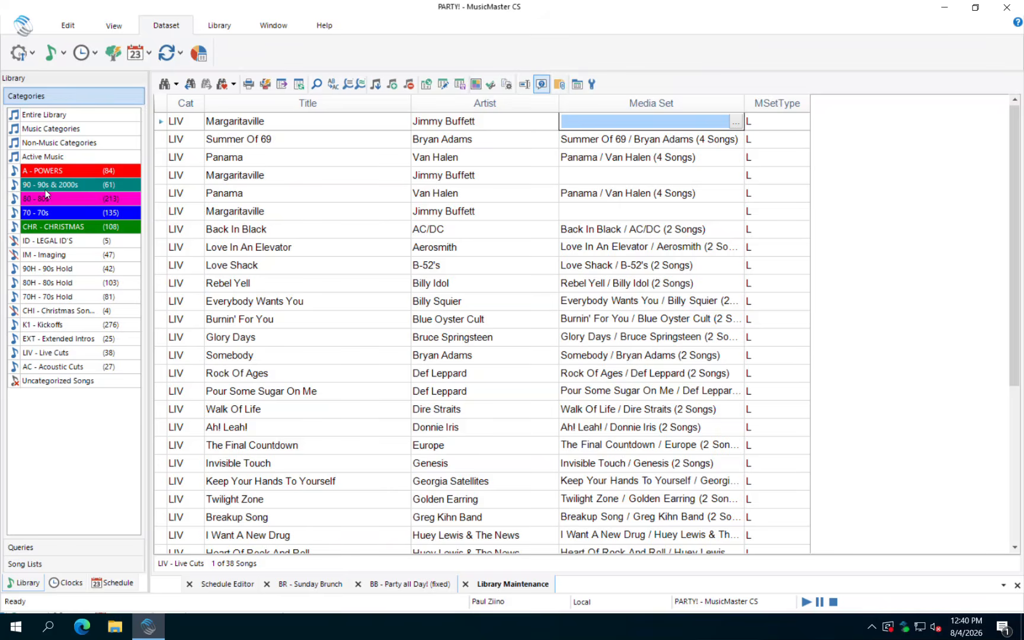
Review the codes defined for the Media Set Version attribute in the Attribute Editor.
{"action": "left_click", "coordinate": [64, 54]}
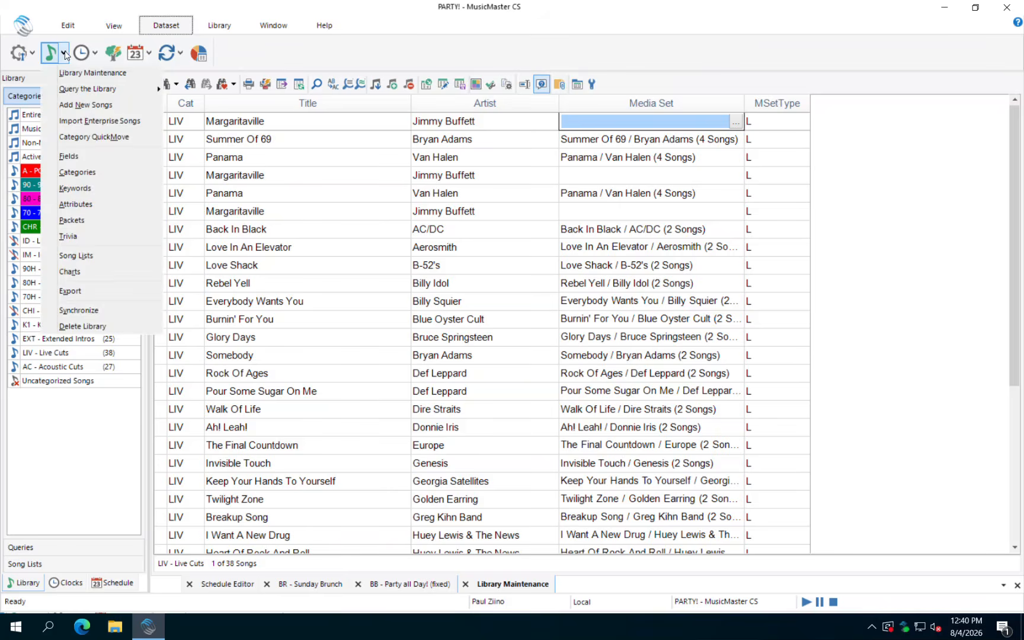
{"action": "left_click", "coordinate": [76, 204]}
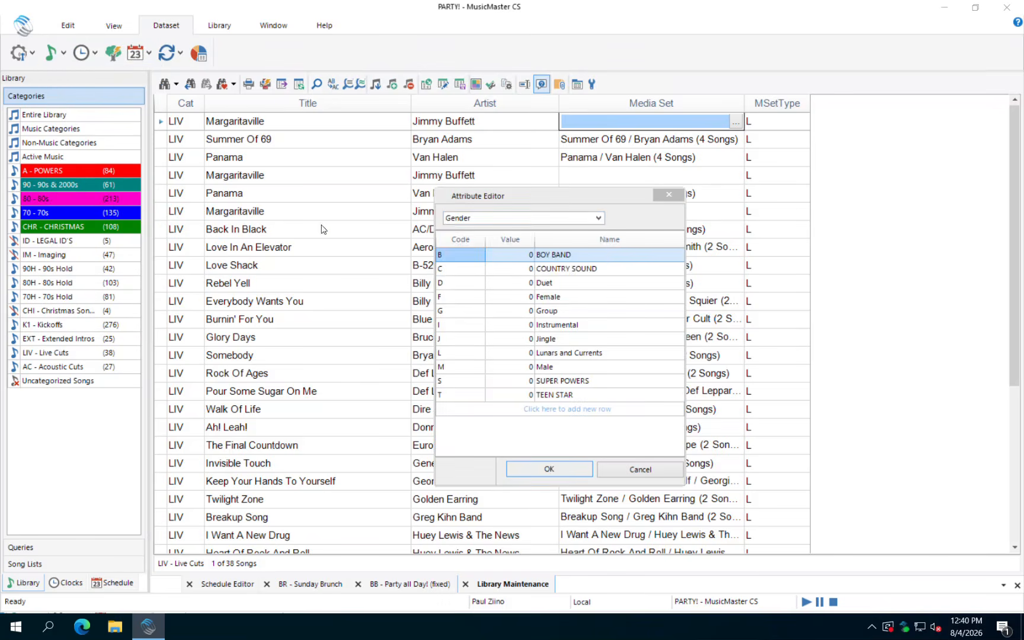
{"action": "left_click", "coordinate": [600, 218]}
{"action": "left_click", "coordinate": [492, 254]}
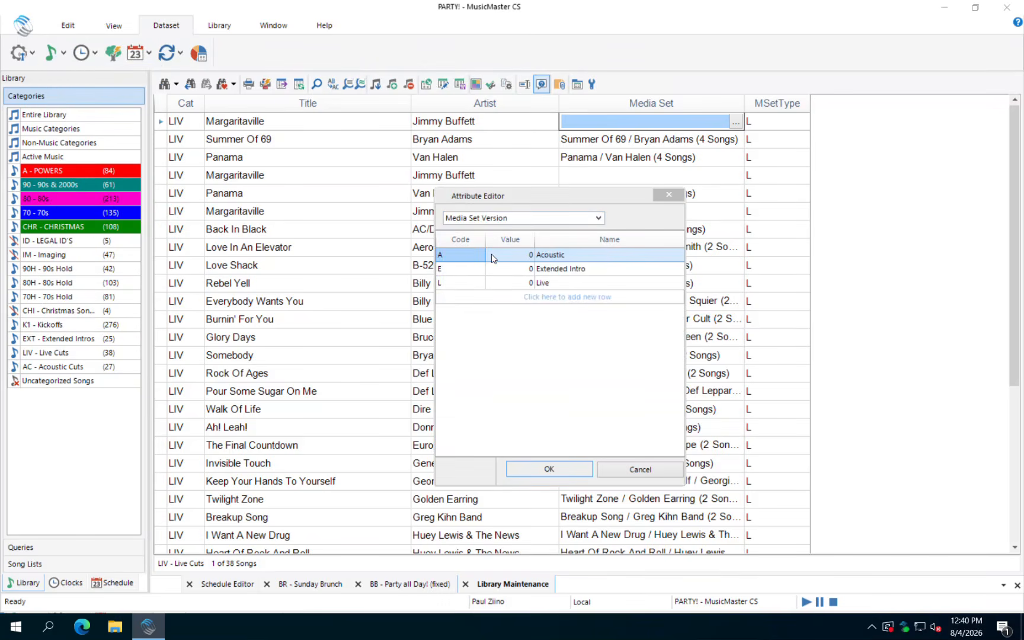
{"action": "left_click_drag", "start_coordinate": [490, 254], "coordinate": [456, 294]}
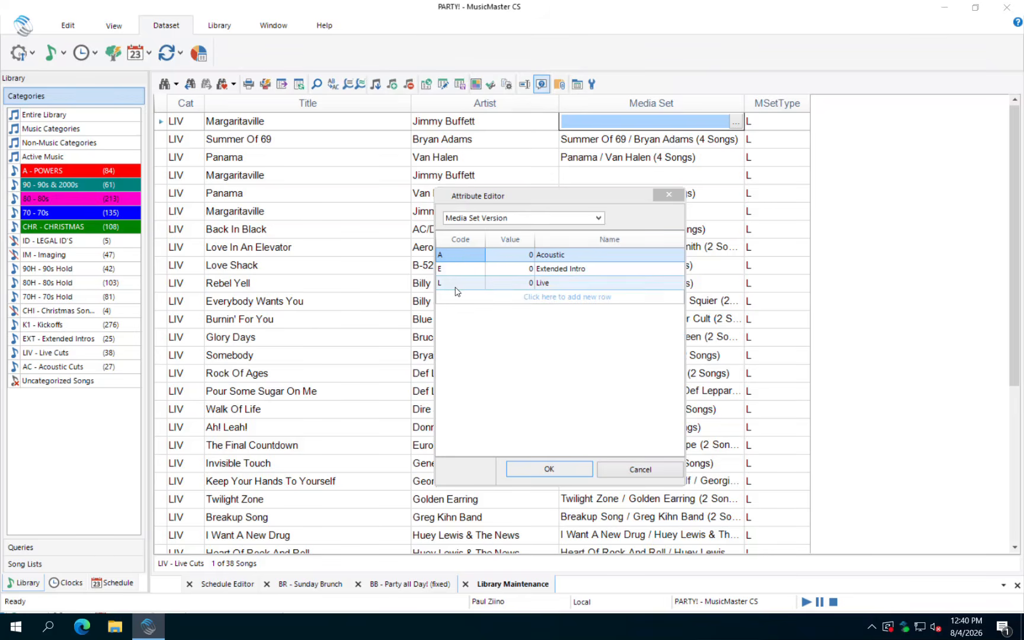
{"action": "left_click", "coordinate": [548, 469]}
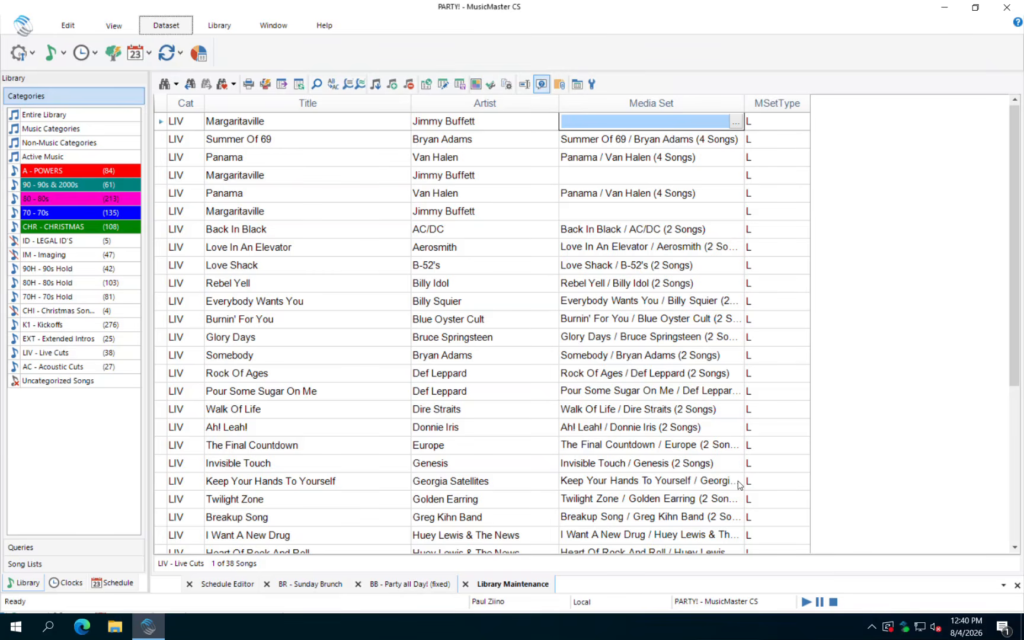
Open the media set of the second Margaritaville live cut and query all library categories for titles matching "margarita".
{"action": "left_click", "coordinate": [629, 126]}
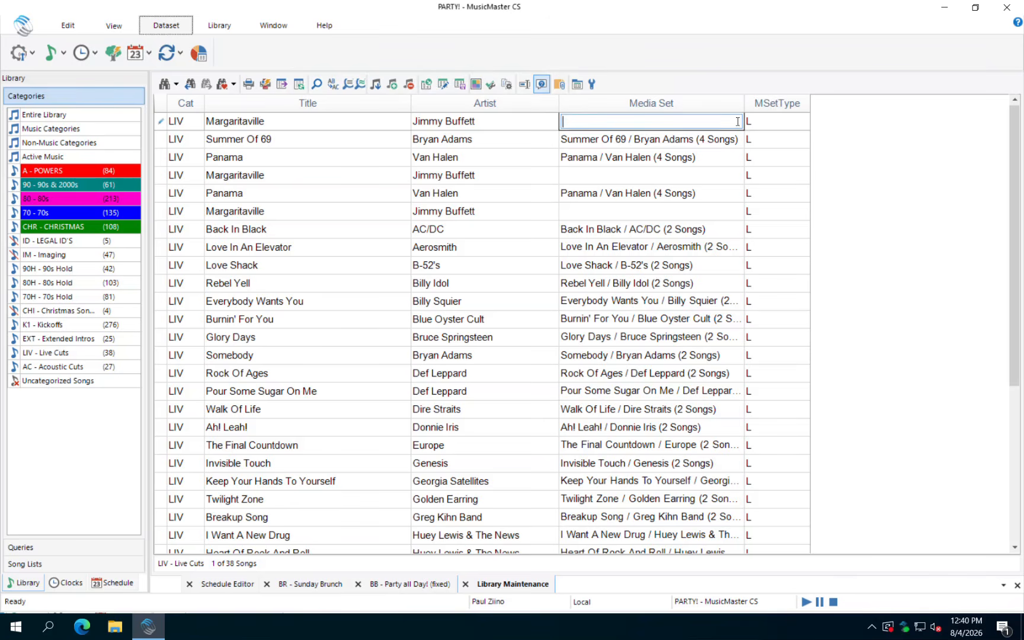
{"action": "left_click", "coordinate": [667, 173]}
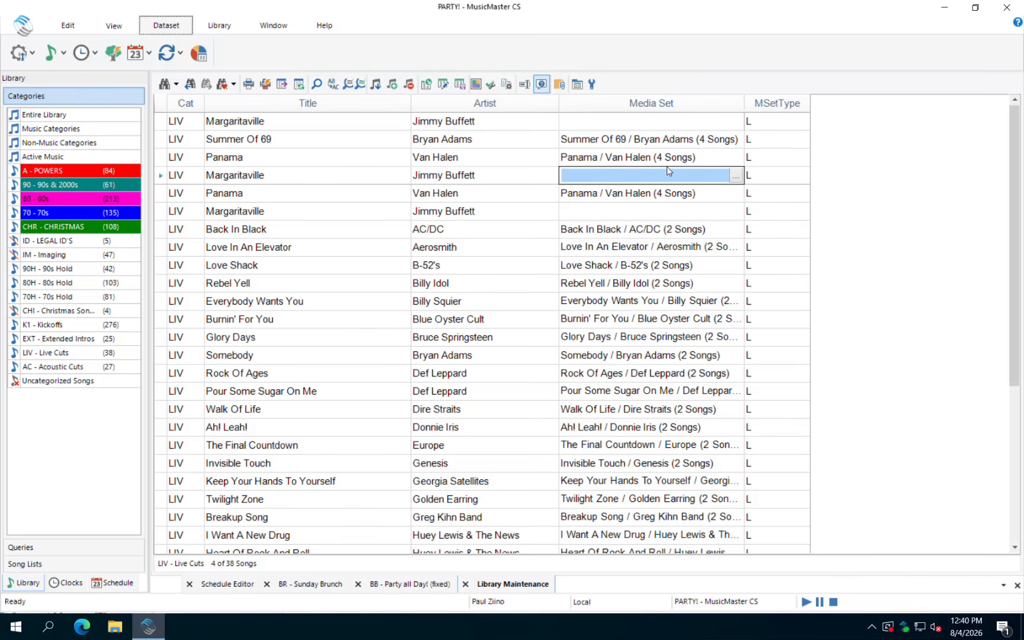
{"action": "left_click", "coordinate": [736, 176]}
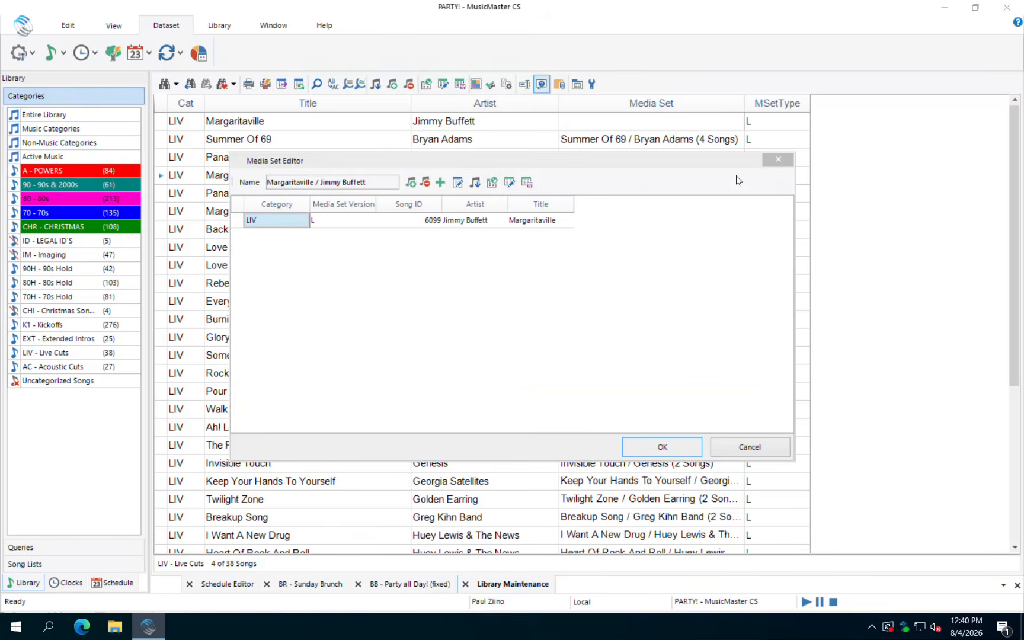
{"action": "left_click", "coordinate": [410, 183]}
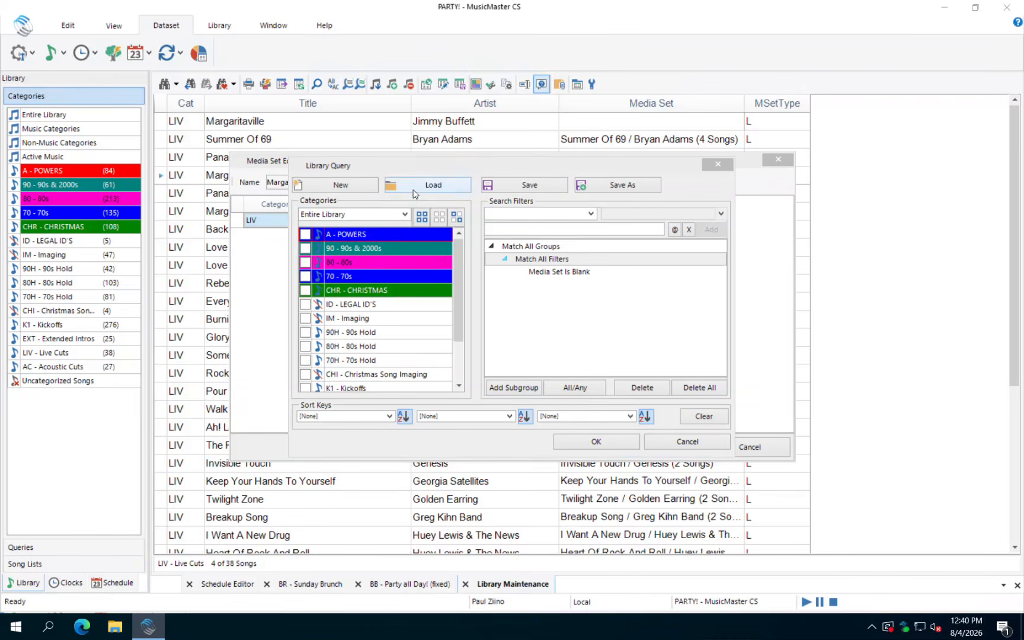
{"action": "left_click", "coordinate": [422, 217]}
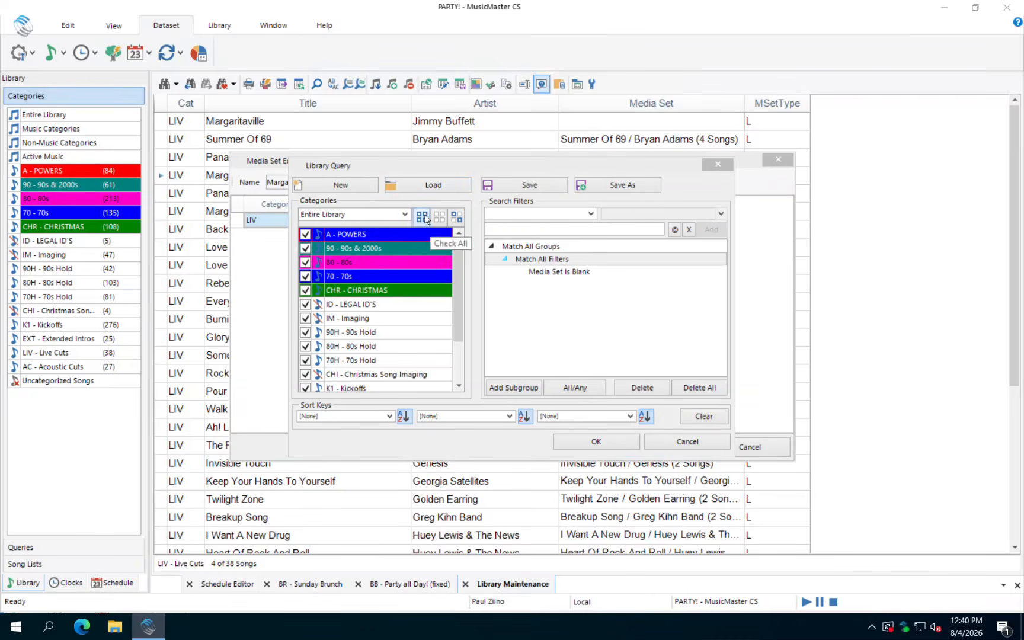
{"action": "left_click", "coordinate": [591, 213]}
{"action": "left_click", "coordinate": [529, 480]}
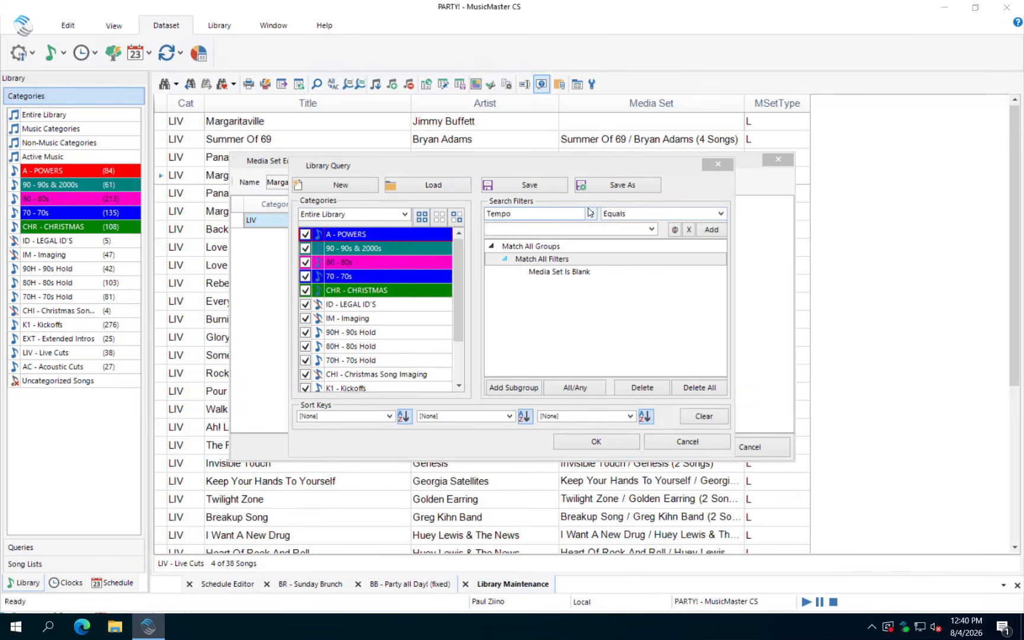
{"action": "type", "text": "margarita"}
{"action": "key", "text": "Return"}
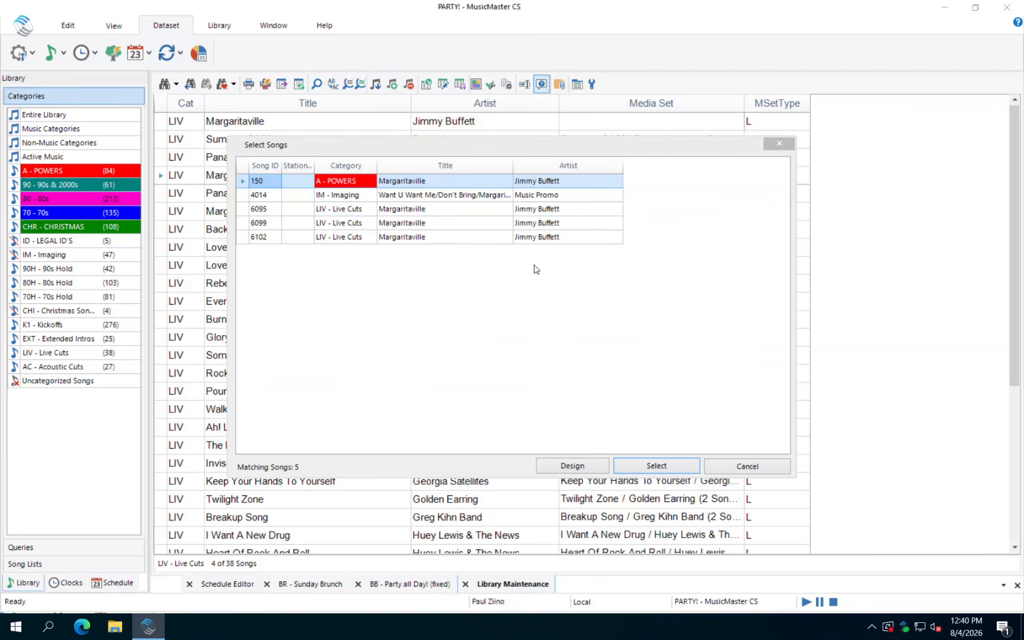
Add the Margaritaville songs with IDs 150, 6095, 6099 and 6102 to the media set and save it.
{"action": "left_click", "coordinate": [436, 196]}
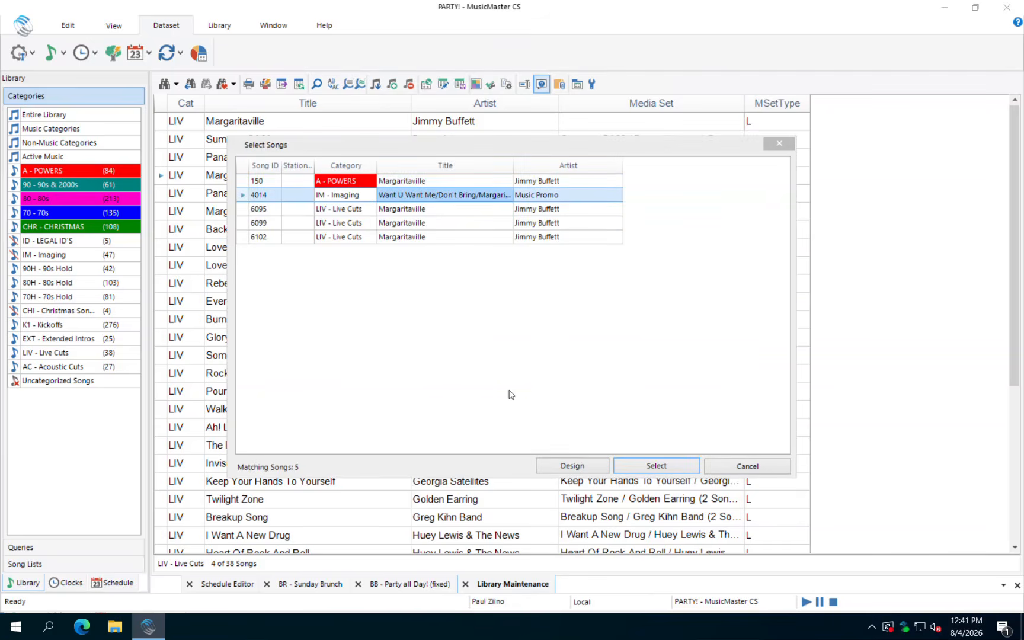
{"action": "left_click", "coordinate": [243, 181]}
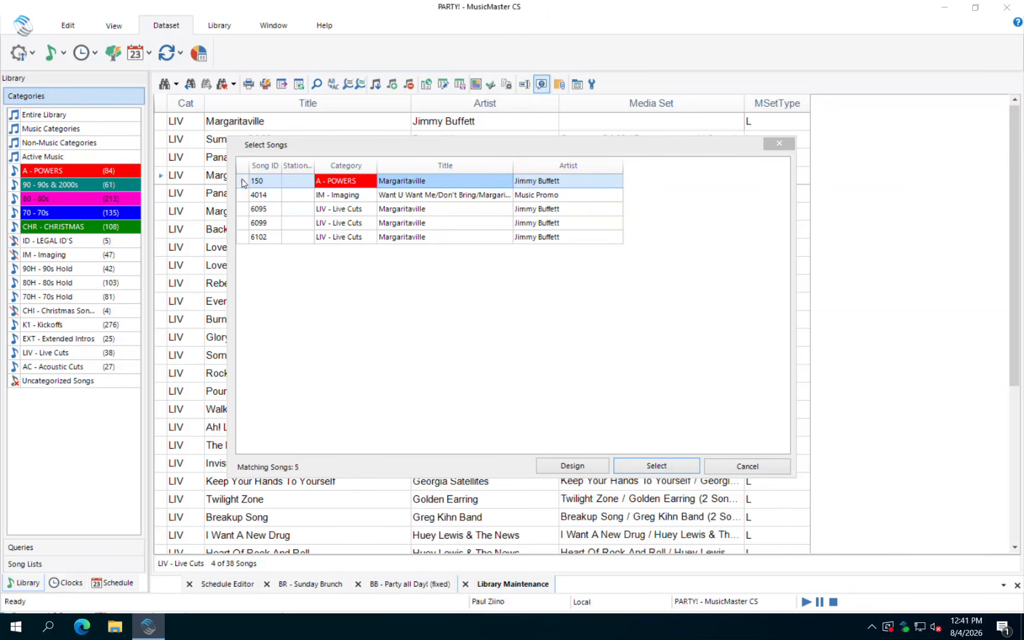
{"action": "left_click", "coordinate": [244, 209], "text": "ctrl"}
{"action": "left_click", "coordinate": [244, 222], "text": "ctrl"}
{"action": "left_click", "coordinate": [244, 237], "text": "ctrl"}
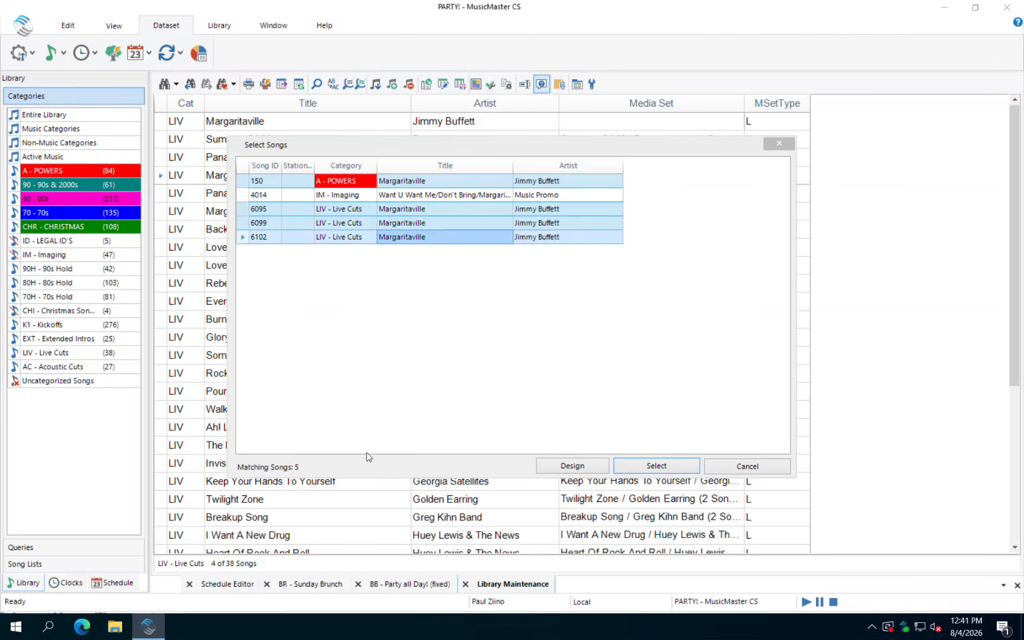
{"action": "left_click", "coordinate": [661, 468]}
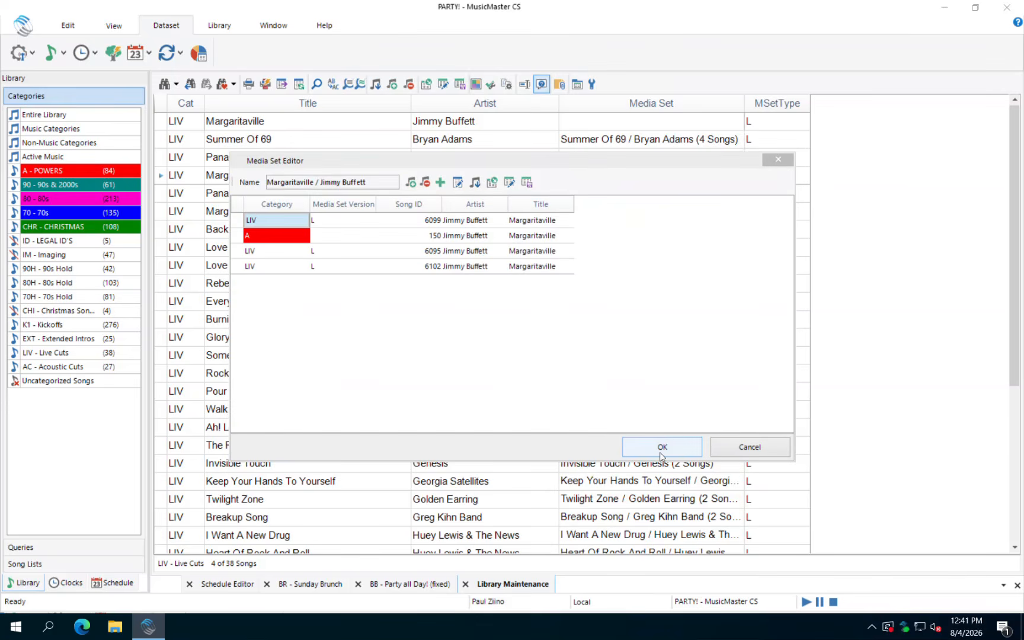
{"action": "left_click", "coordinate": [661, 453]}
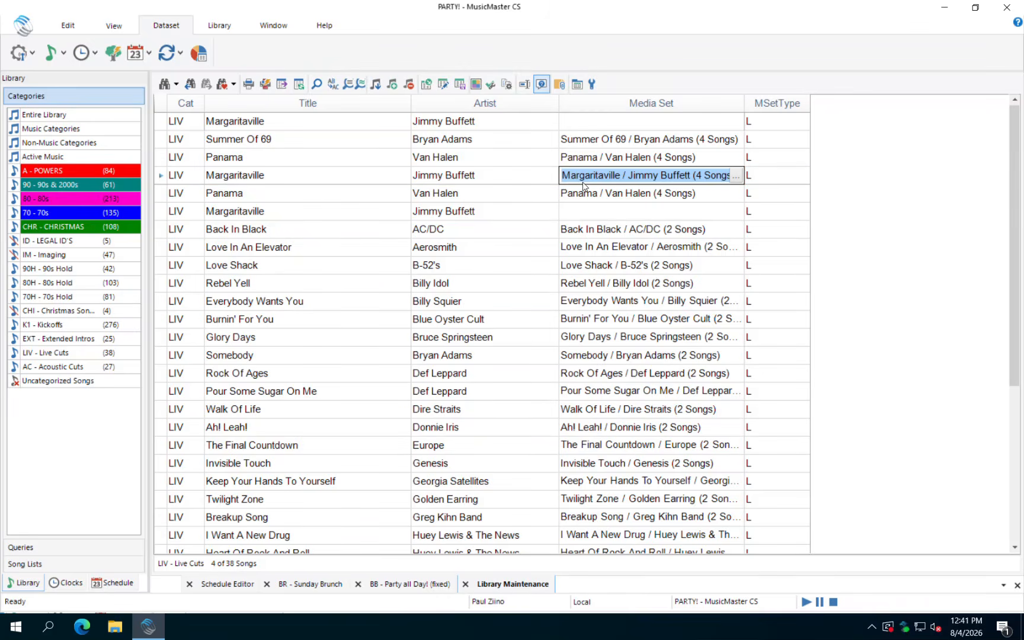
{"action": "left_click", "coordinate": [587, 214]}
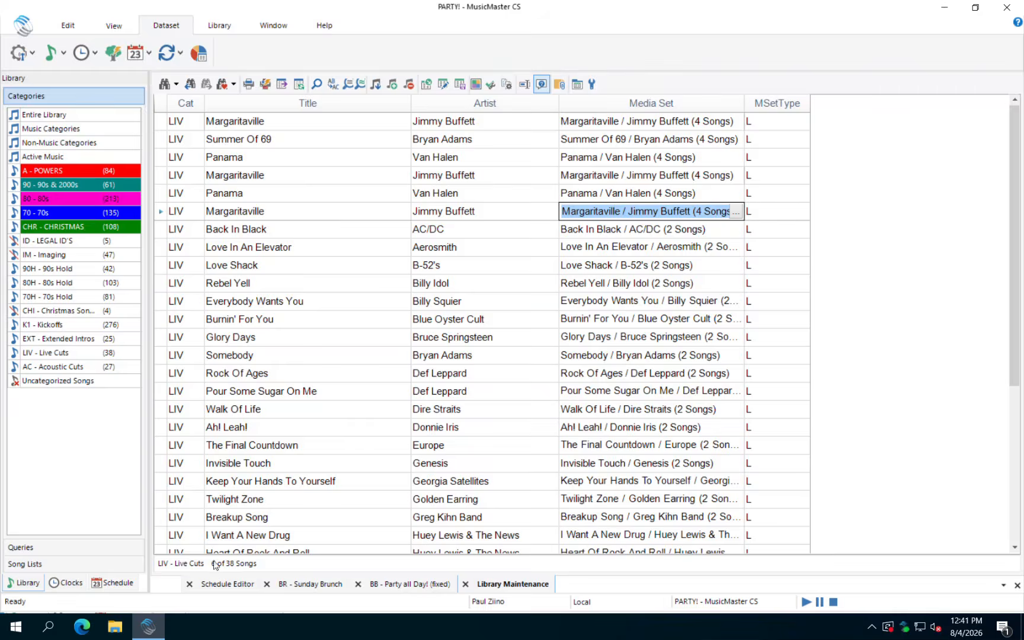
In the Schedule Editor, replace Van Halen's Panama in the 4 PM hour with the first LIV version from its media set members.
{"action": "left_click", "coordinate": [218, 588]}
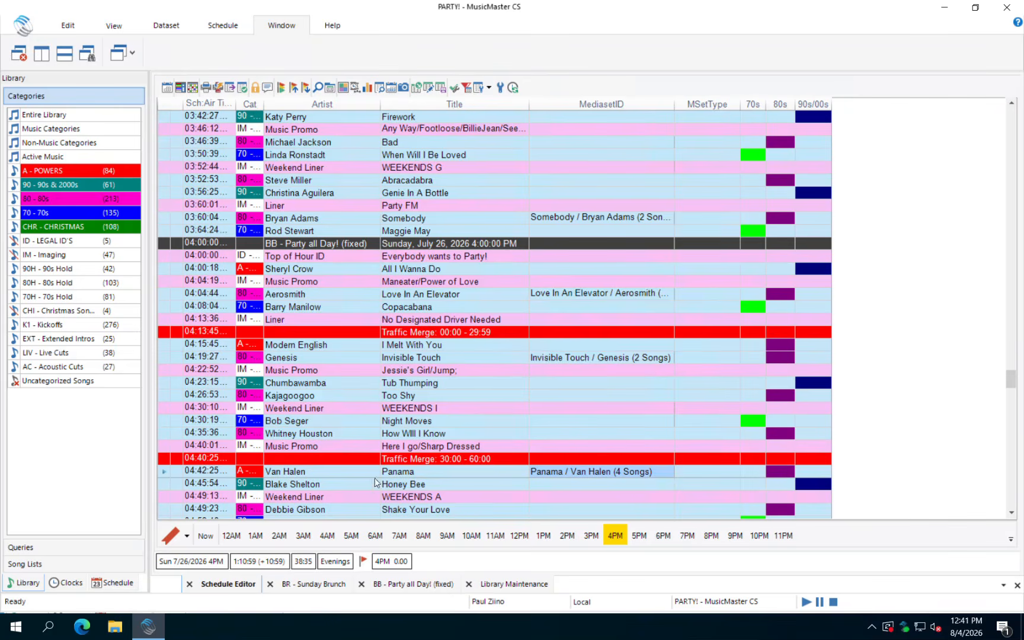
{"action": "right_click", "coordinate": [632, 472]}
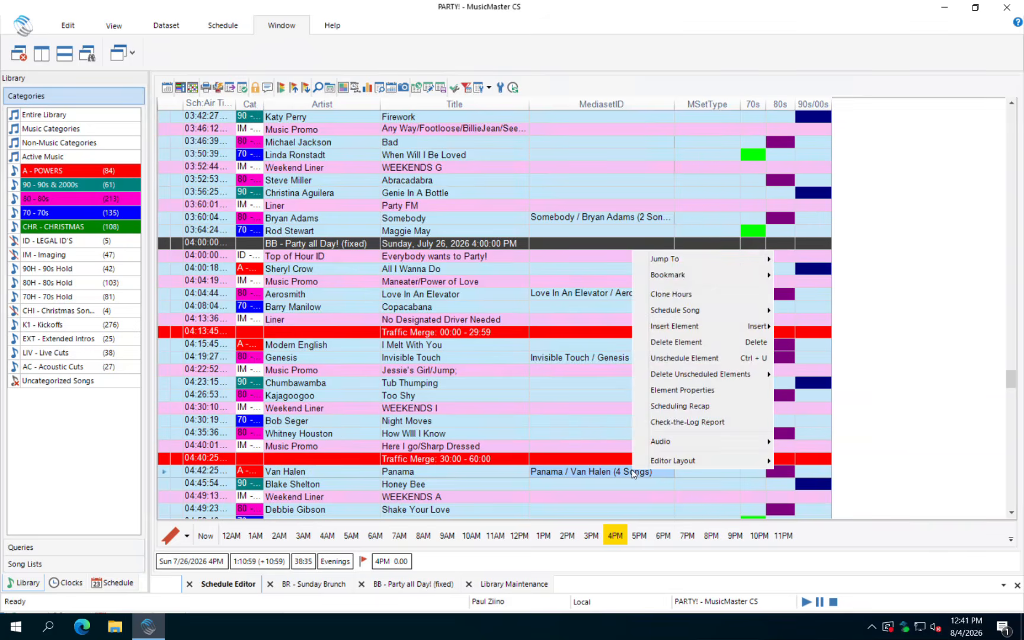
{"action": "mouse_move", "coordinate": [693, 313]}
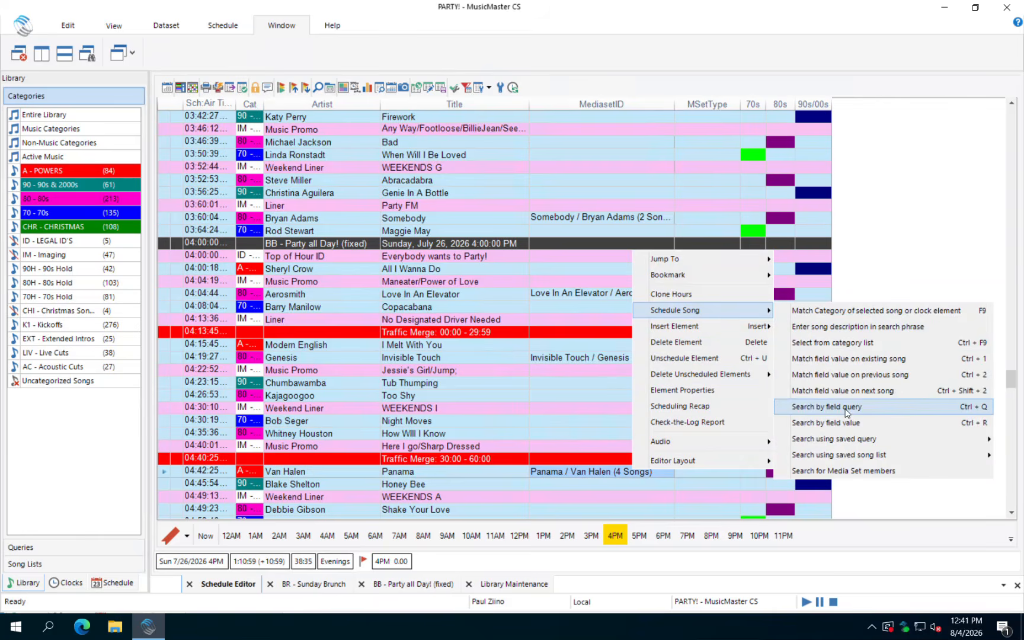
{"action": "left_click", "coordinate": [848, 472]}
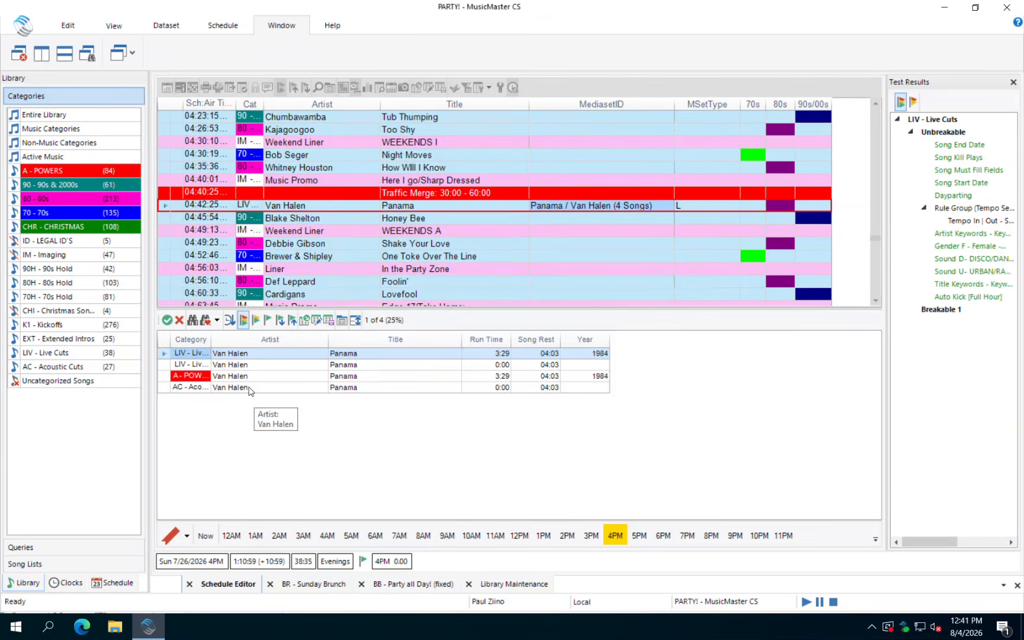
{"action": "left_click", "coordinate": [262, 354]}
{"action": "left_click", "coordinate": [167, 320]}
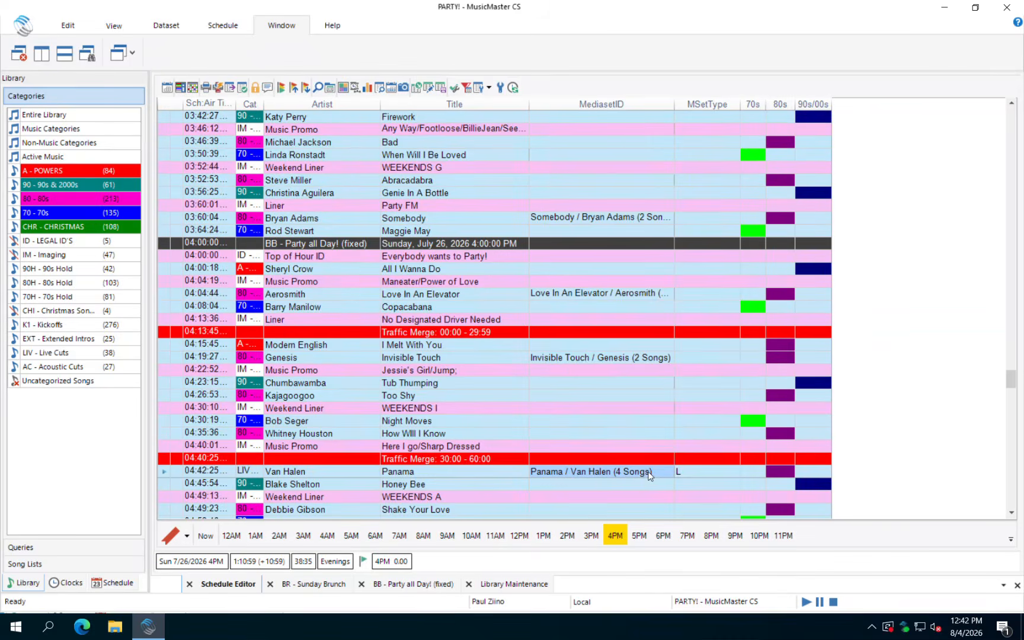
Check the schedule editor's key mapping for the Search for Media Set members command and leave it unchanged.
{"action": "left_click", "coordinate": [222, 30]}
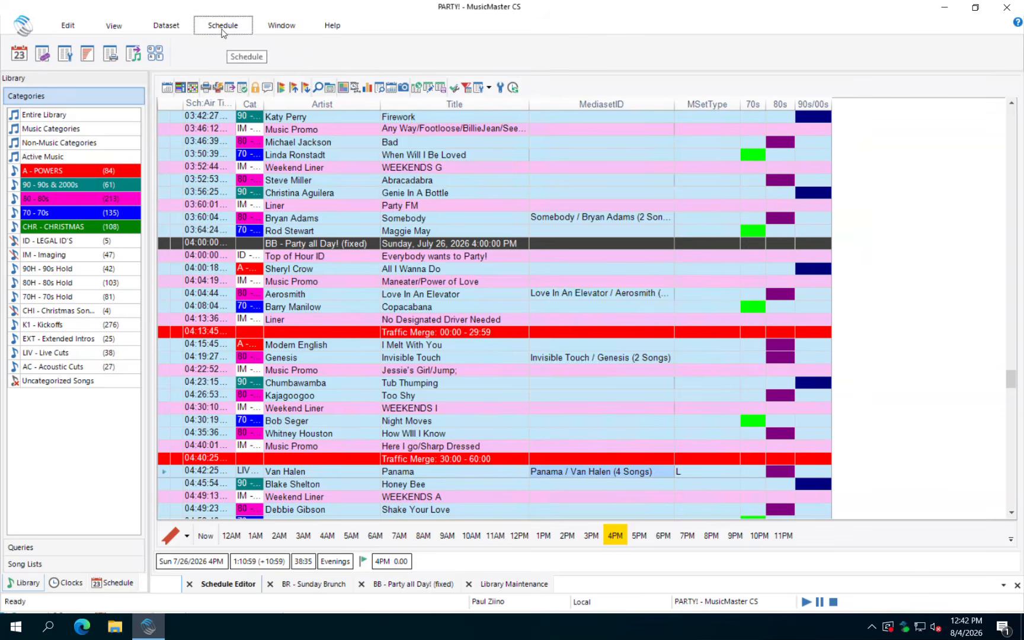
{"action": "left_click", "coordinate": [156, 54]}
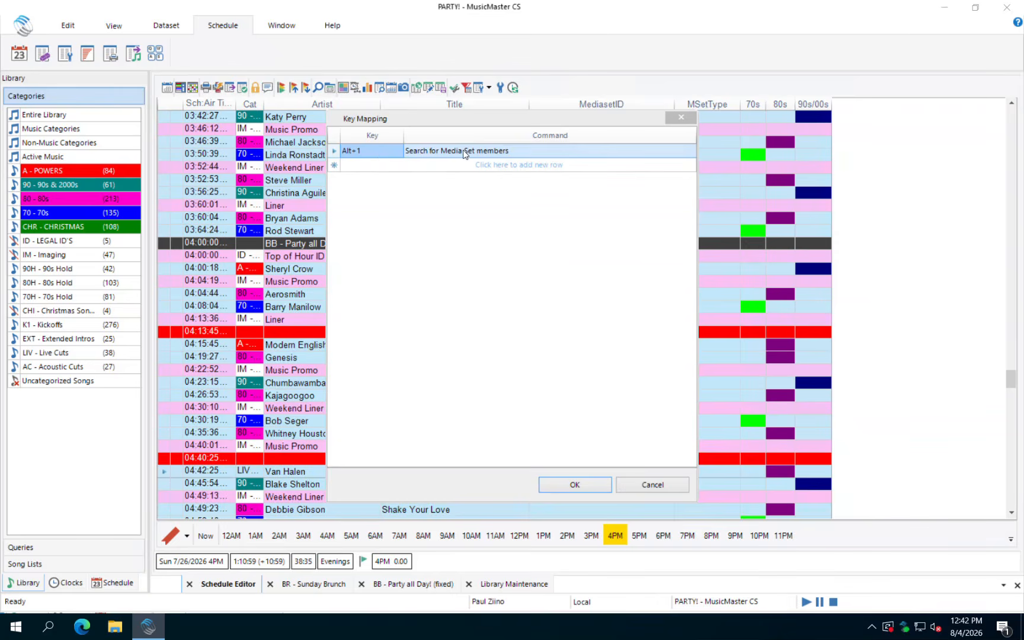
{"action": "left_click", "coordinate": [662, 486]}
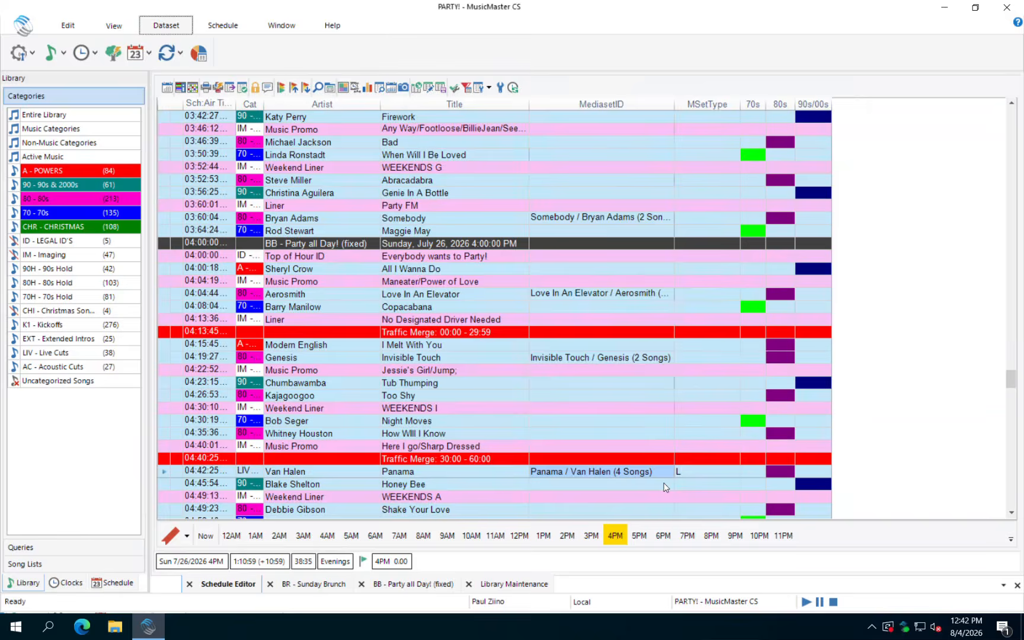
Look up the media set members for Genesis's Invisible Touch in the 4 PM hour without replacing the scheduled version.
{"action": "left_click", "coordinate": [542, 359]}
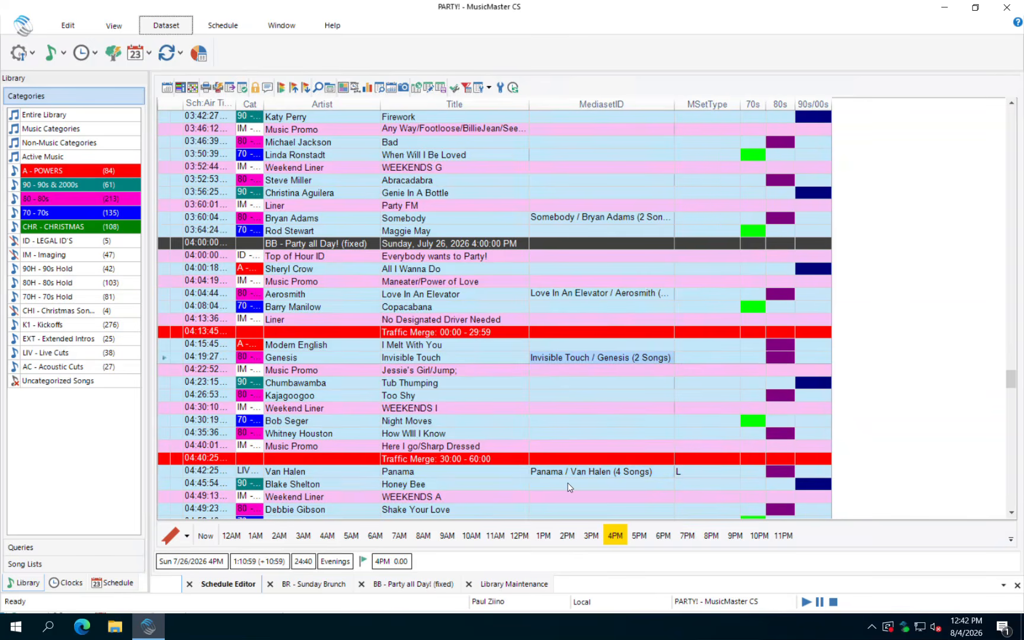
{"action": "key", "text": "alt+q"}
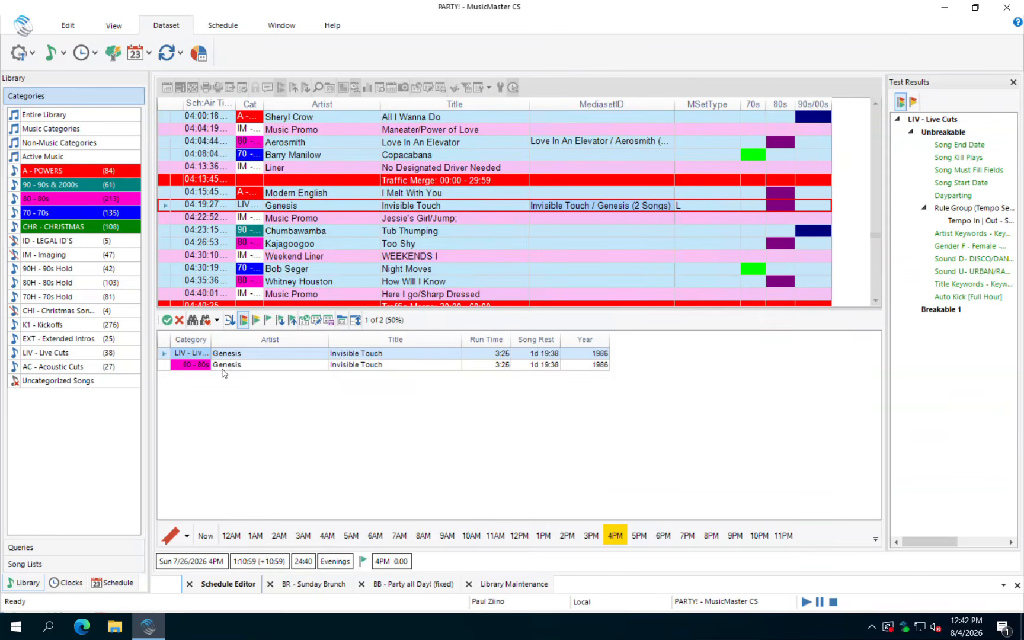
{"action": "left_click", "coordinate": [180, 321]}
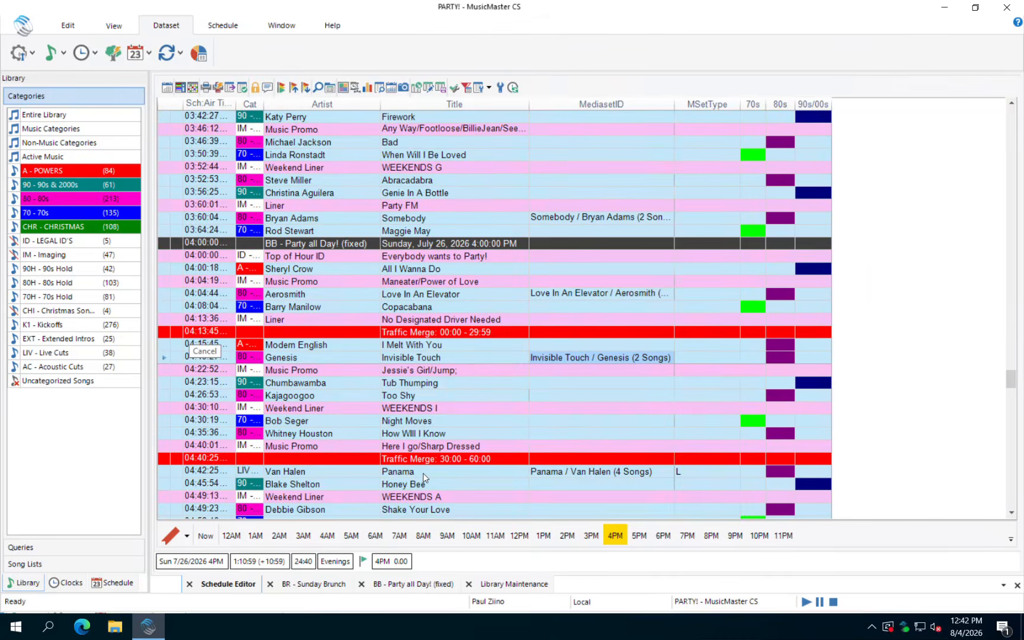
In the BB - Party all Day! (fixed) clock, check the allowed media set preference of the A - POWERS element at position 8.
{"action": "left_click", "coordinate": [416, 586]}
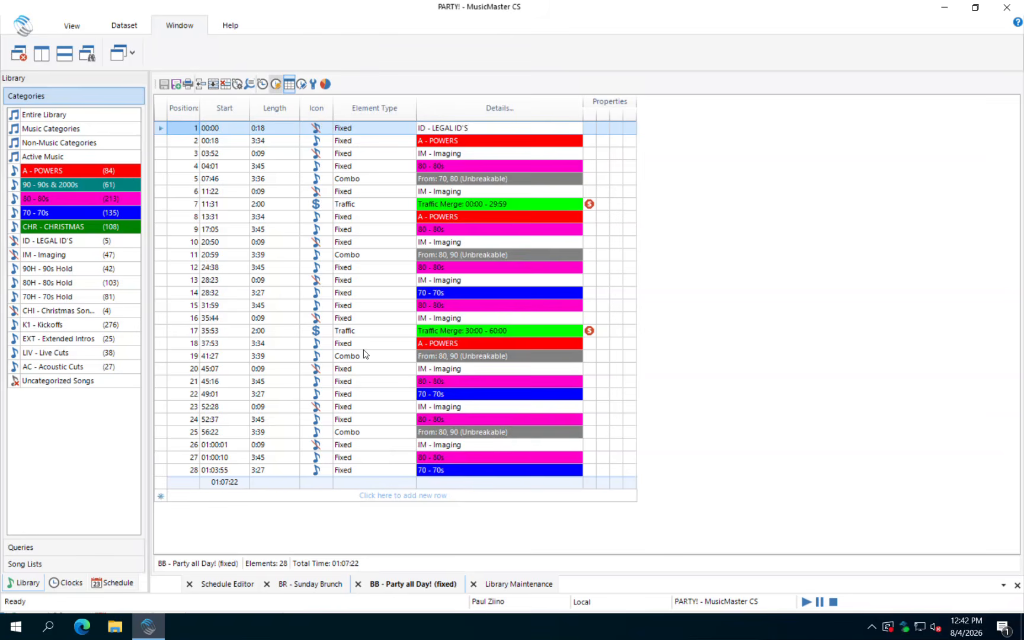
{"action": "left_click", "coordinate": [491, 220]}
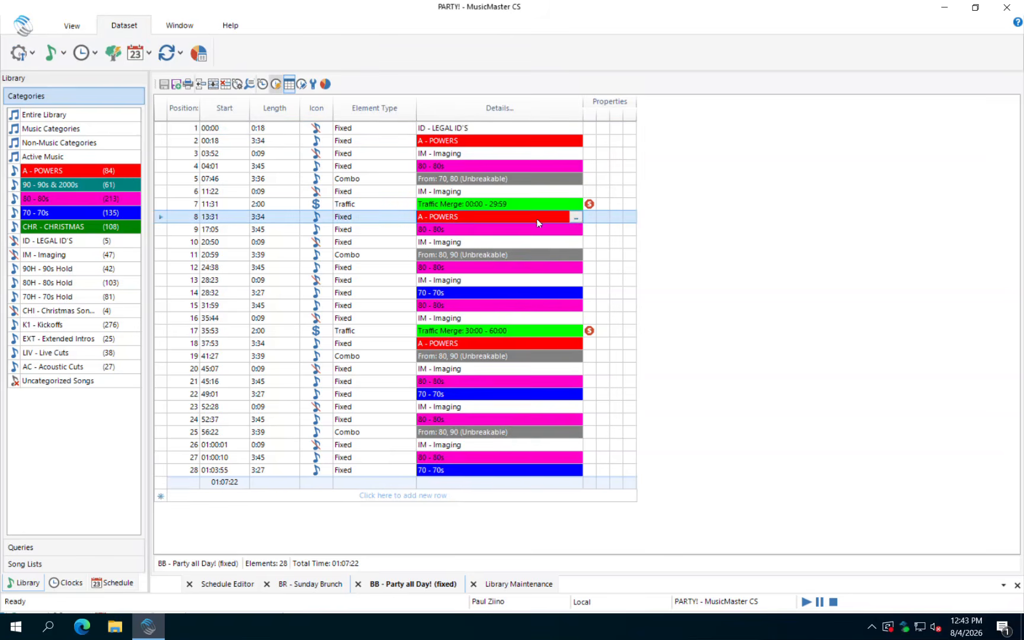
{"action": "left_click", "coordinate": [575, 217]}
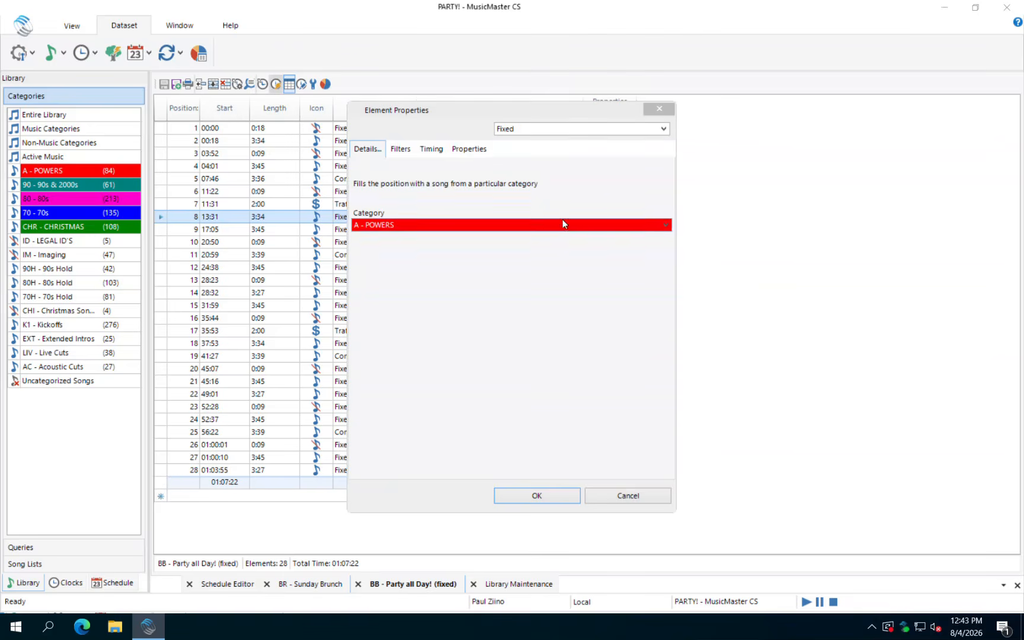
{"action": "left_click", "coordinate": [473, 150]}
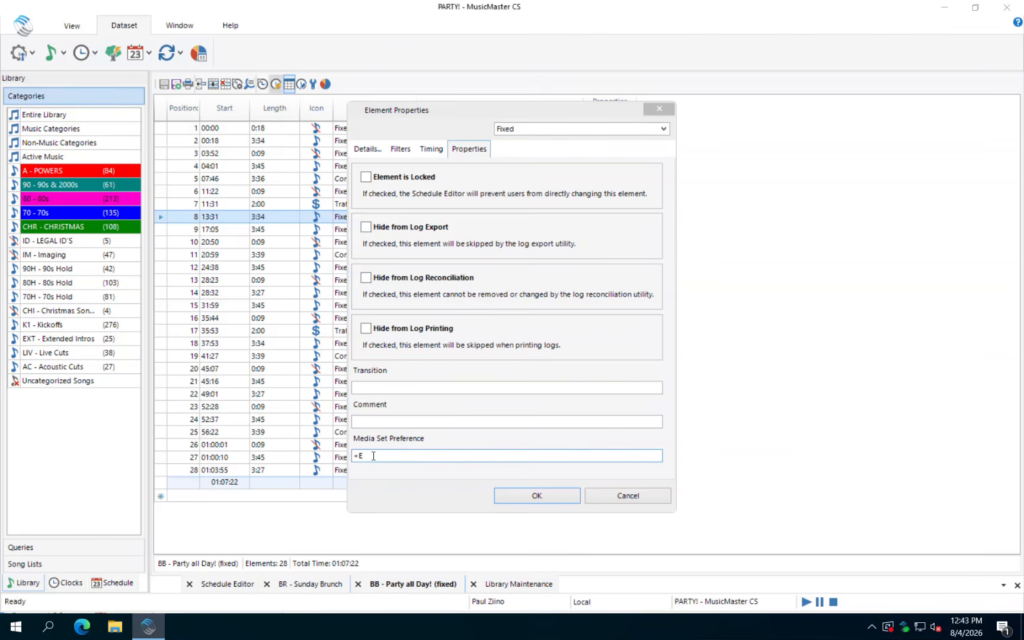
{"action": "left_click", "coordinate": [374, 456]}
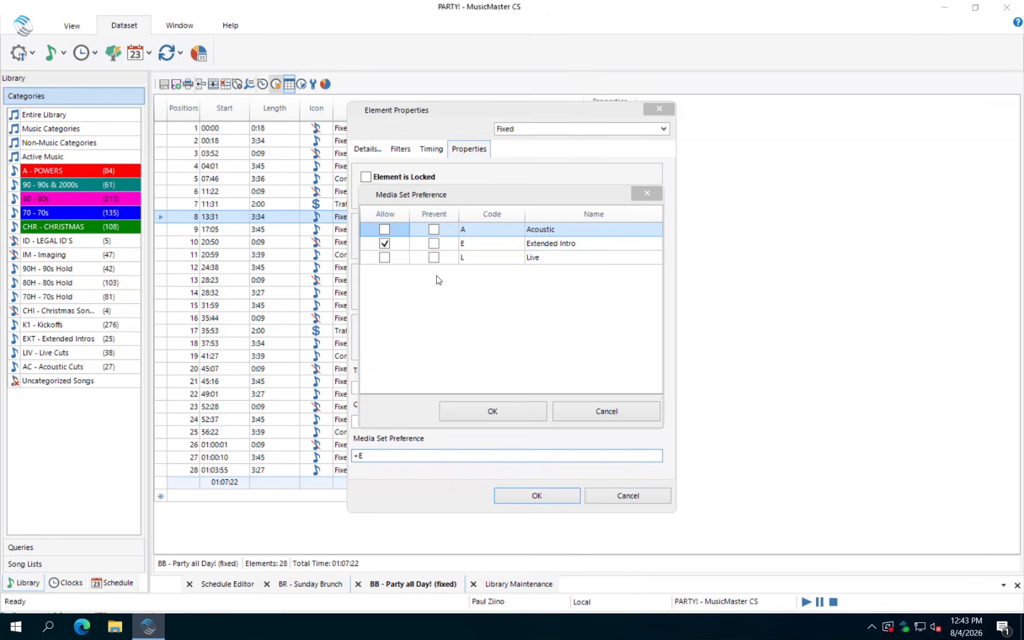
{"action": "left_click", "coordinate": [502, 410]}
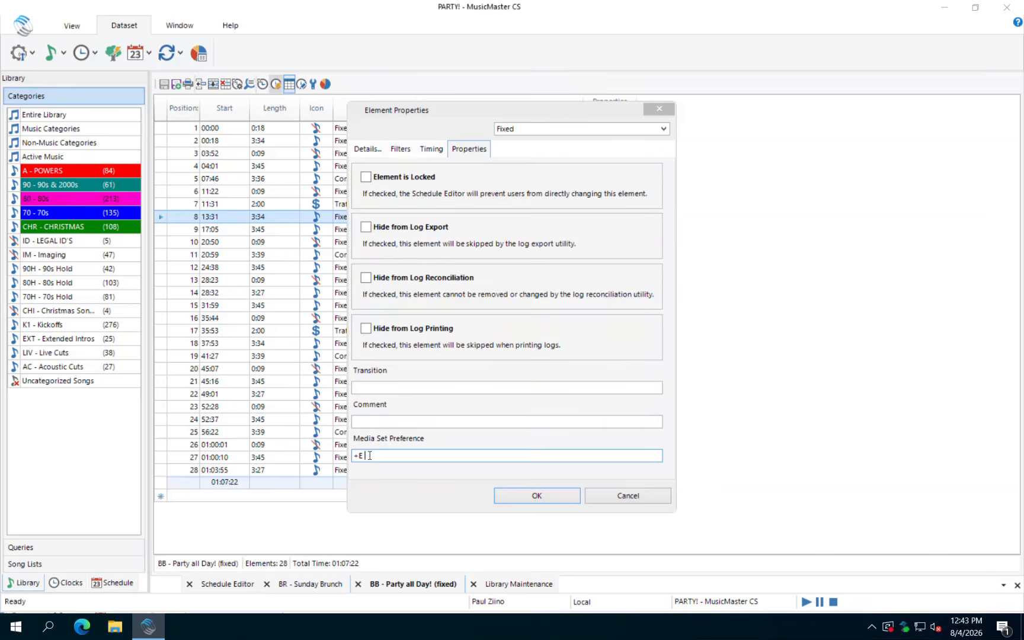
{"action": "left_click", "coordinate": [527, 497]}
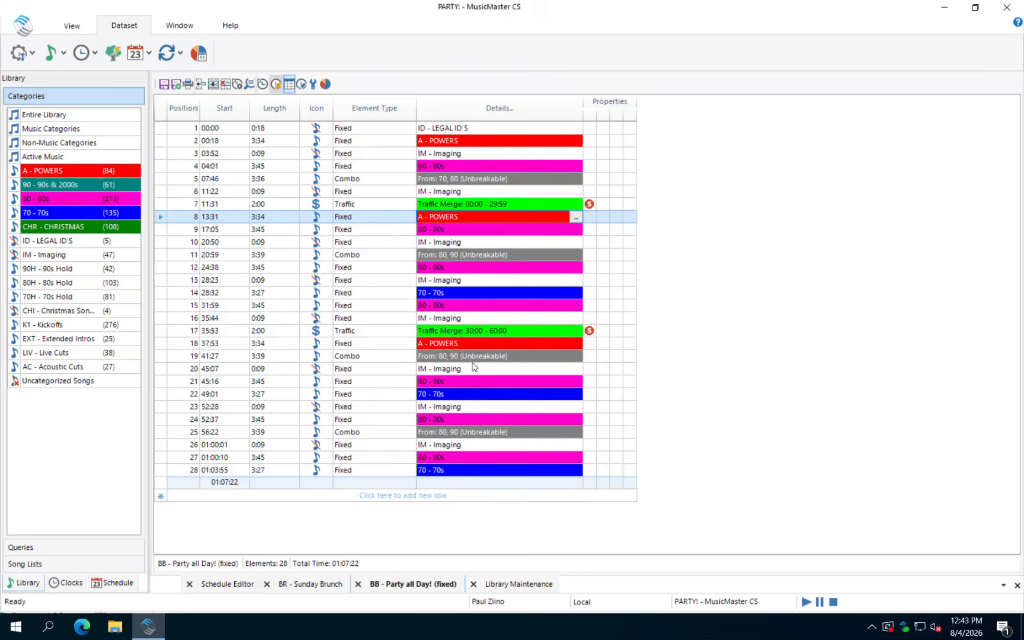
{"action": "left_click", "coordinate": [470, 343]}
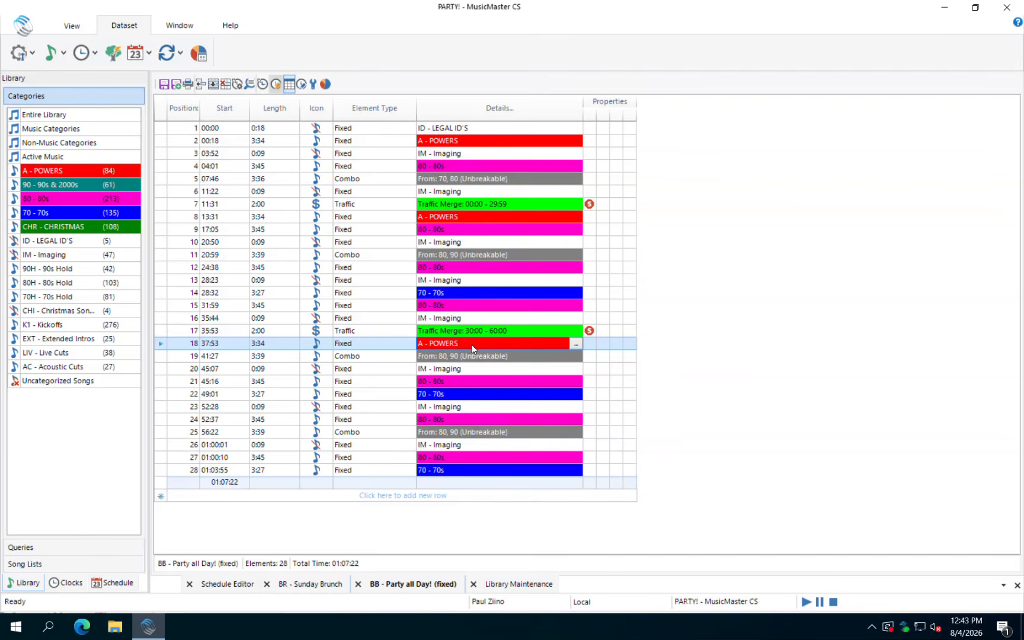
In the Schedule Editor, examine which media set versions are scheduled in the A - POWERS positions after each traffic merge in the 1 PM hour.
{"action": "left_click", "coordinate": [228, 584]}
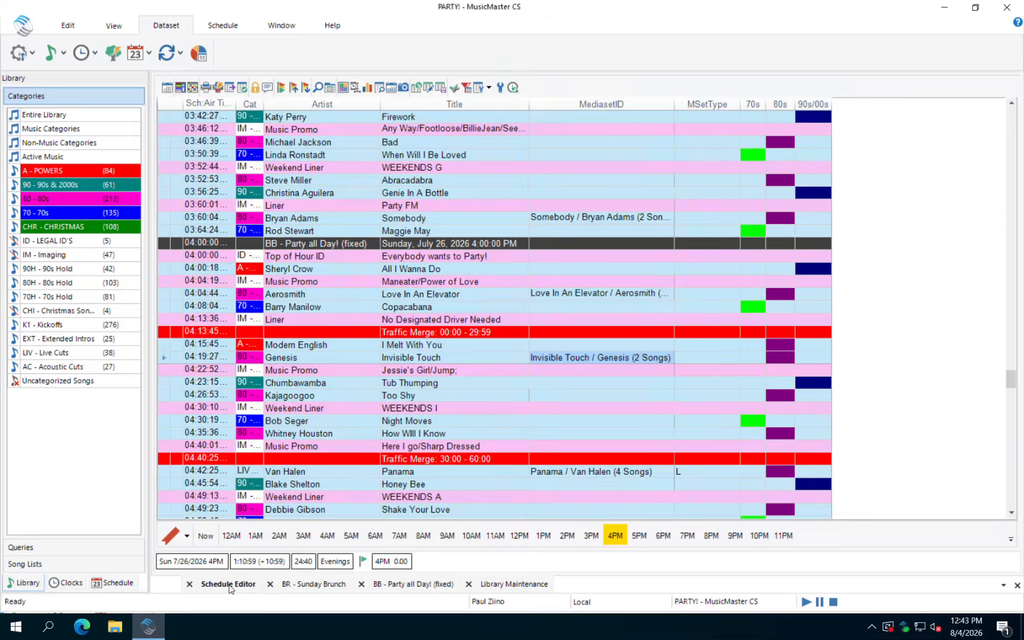
{"action": "left_click", "coordinate": [567, 536]}
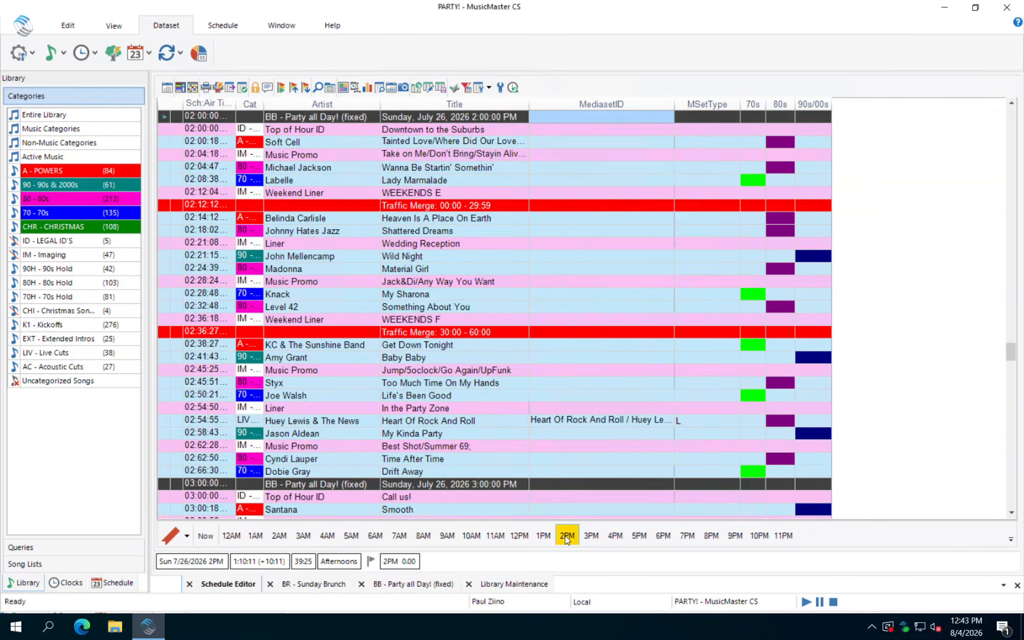
{"action": "left_click", "coordinate": [545, 536]}
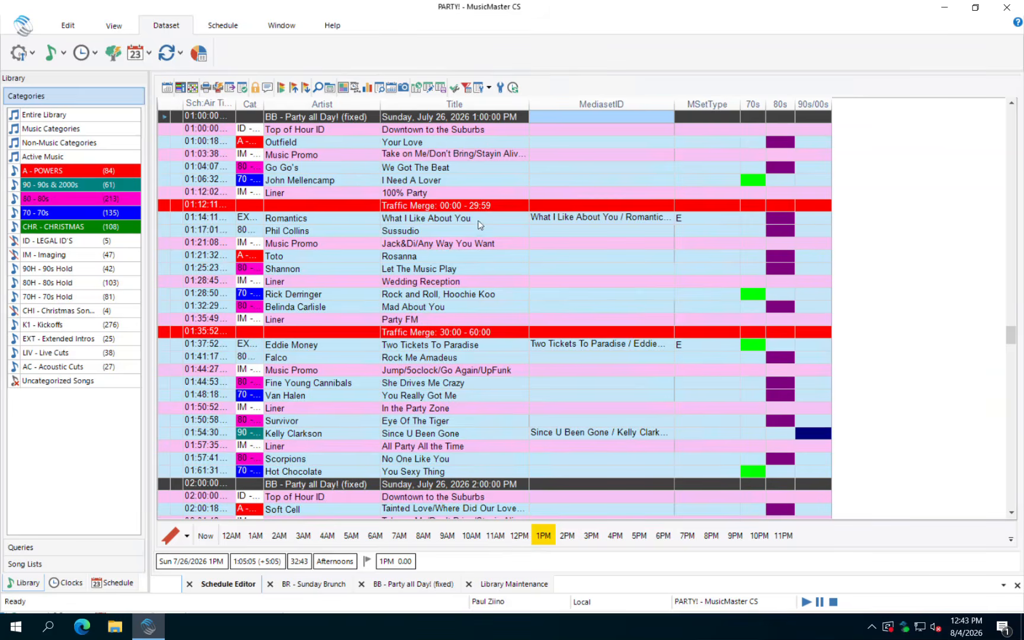
{"action": "left_click", "coordinate": [568, 223]}
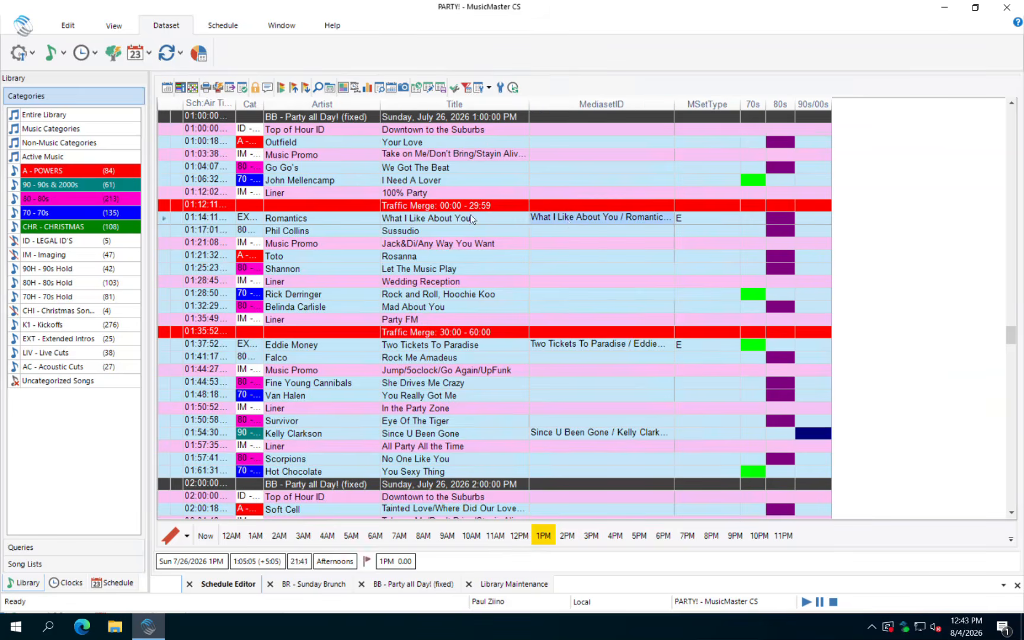
{"action": "left_click", "coordinate": [590, 344]}
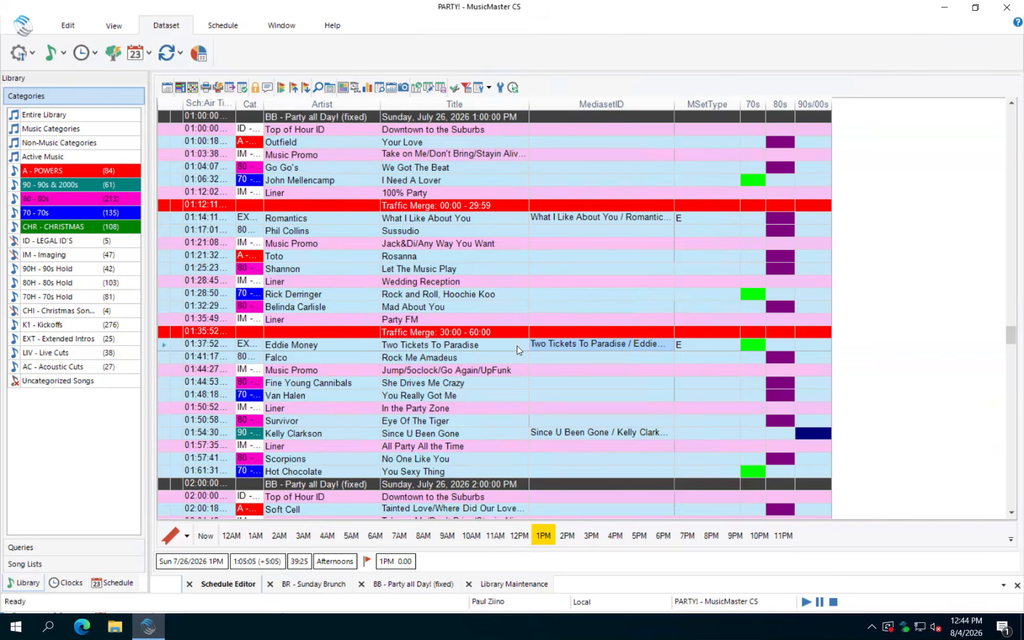
Check the clock-wide media set preference in the format clock options of the BR - Sunday Brunch clock.
{"action": "left_click", "coordinate": [320, 586]}
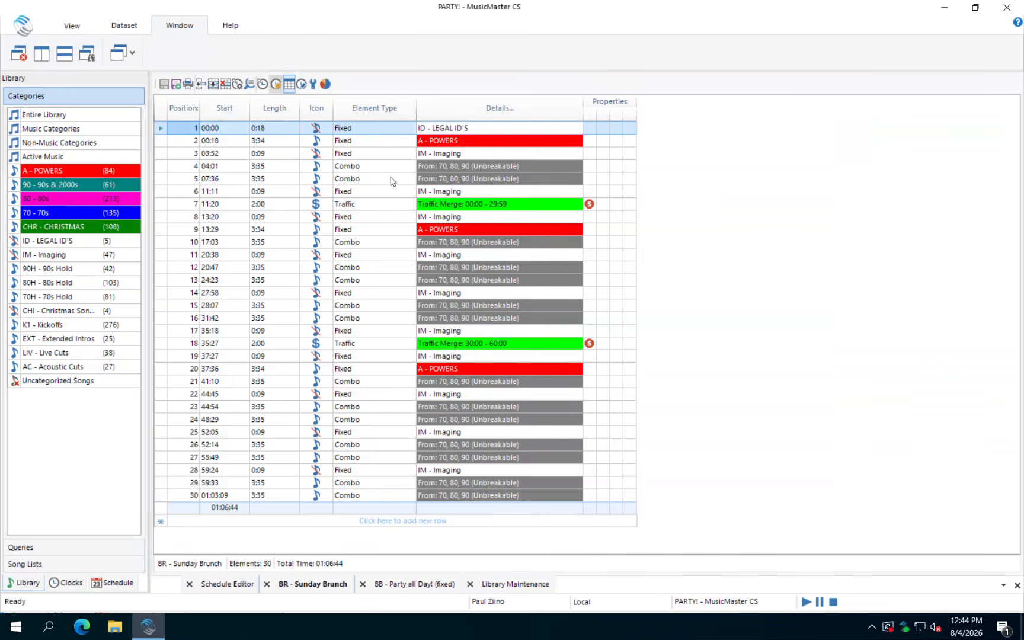
{"action": "left_click", "coordinate": [302, 85]}
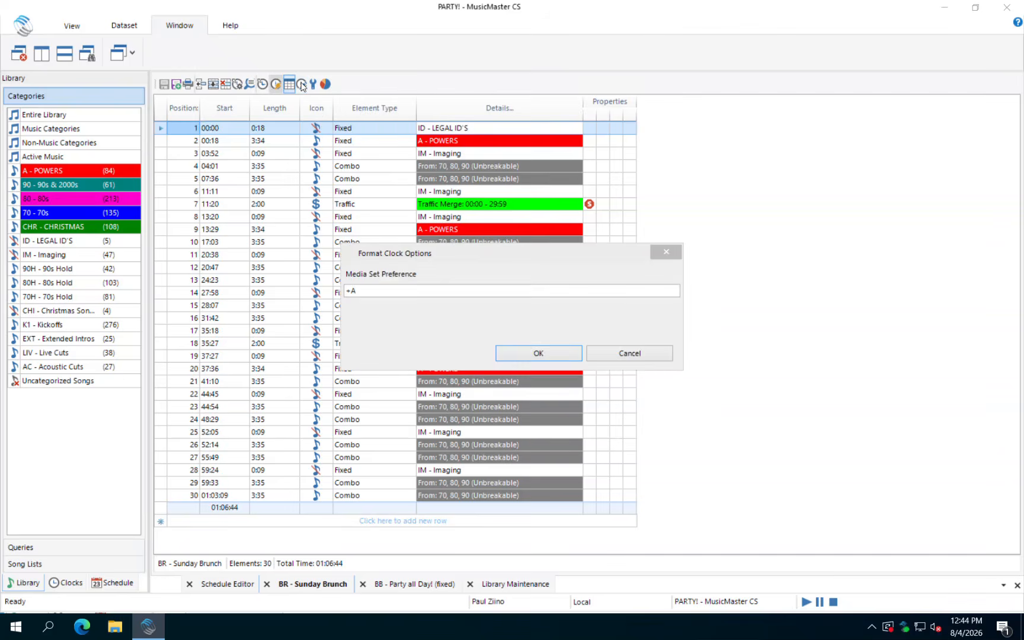
{"action": "double_click", "coordinate": [379, 288]}
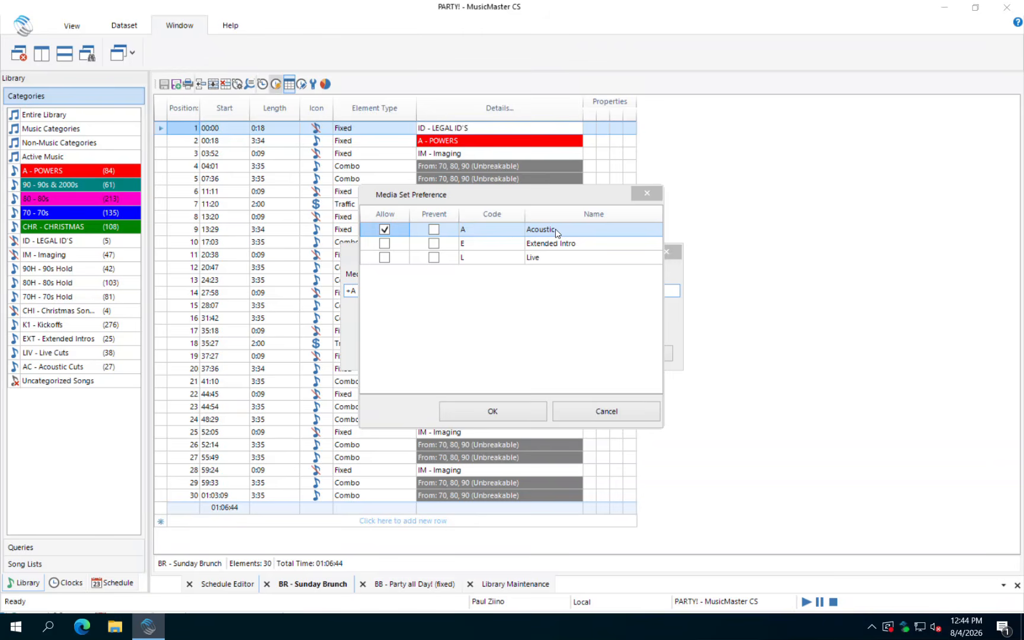
{"action": "left_click", "coordinate": [511, 418]}
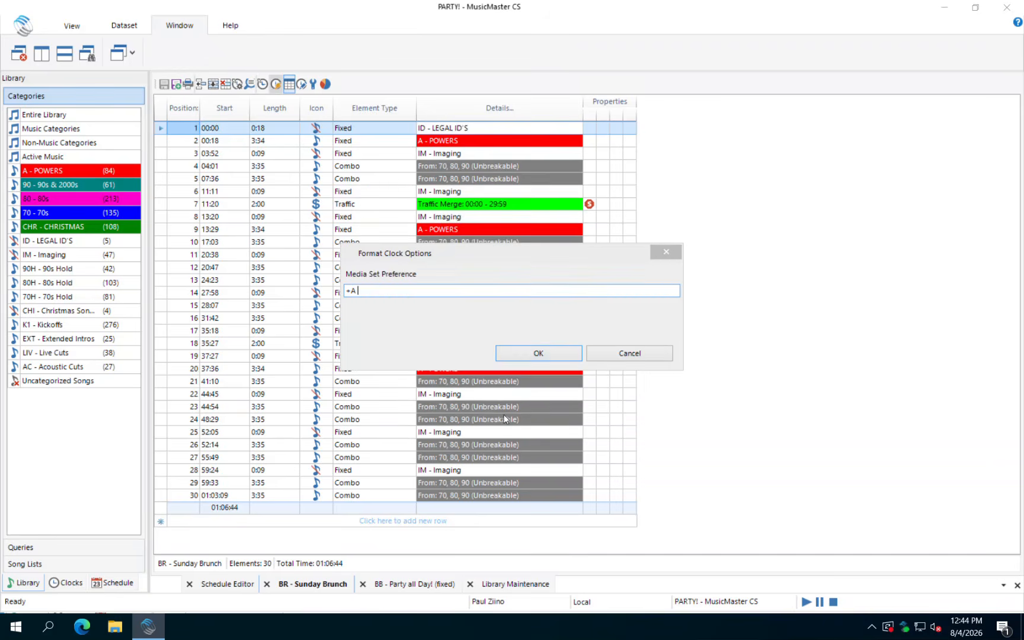
{"action": "left_click", "coordinate": [524, 351]}
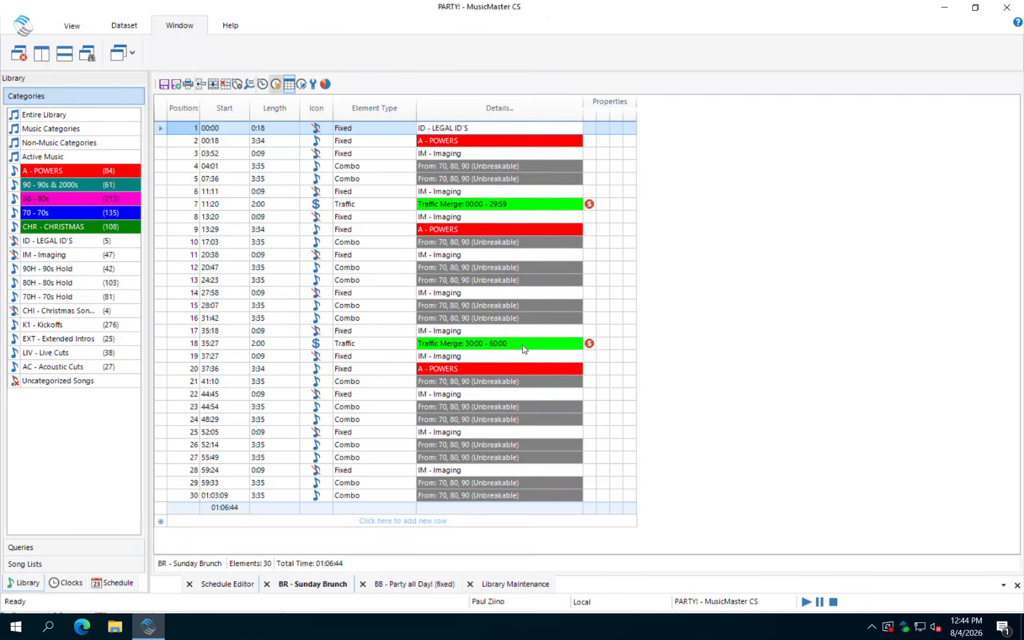
Examine the 12 PM Sunday Brunch hour in the Schedule Editor, comparing songs that have acoustic media set versions with songs that have none.
{"action": "left_click", "coordinate": [230, 585]}
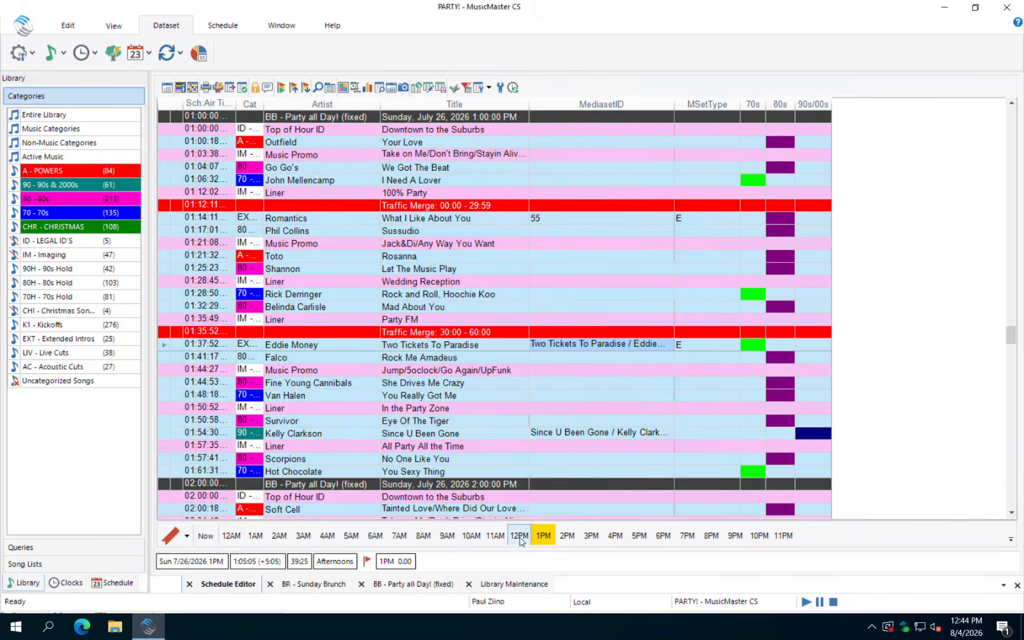
{"action": "left_click", "coordinate": [520, 536]}
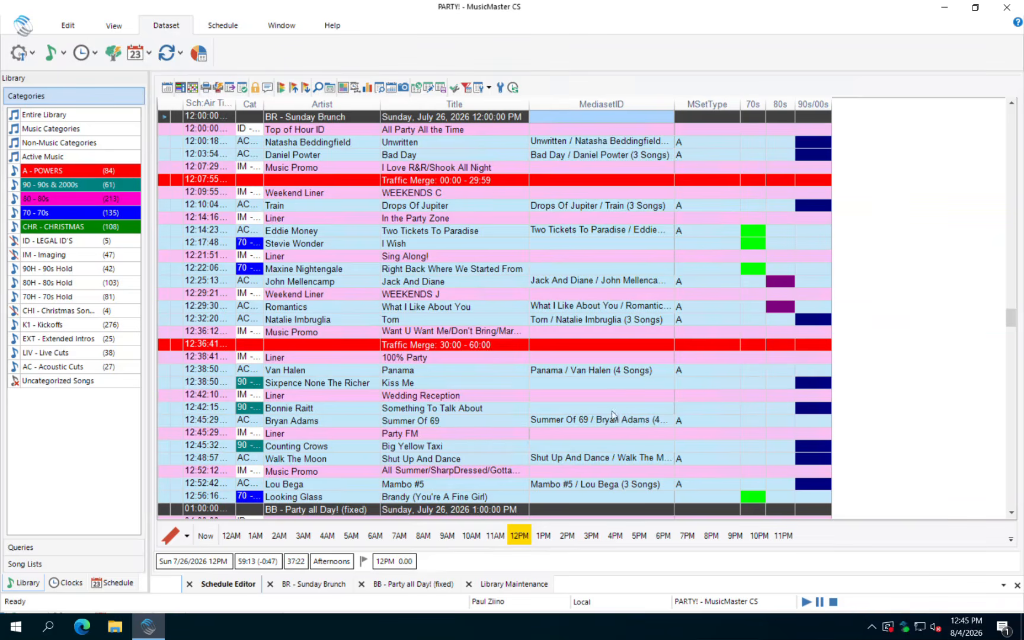
{"action": "left_click", "coordinate": [441, 244]}
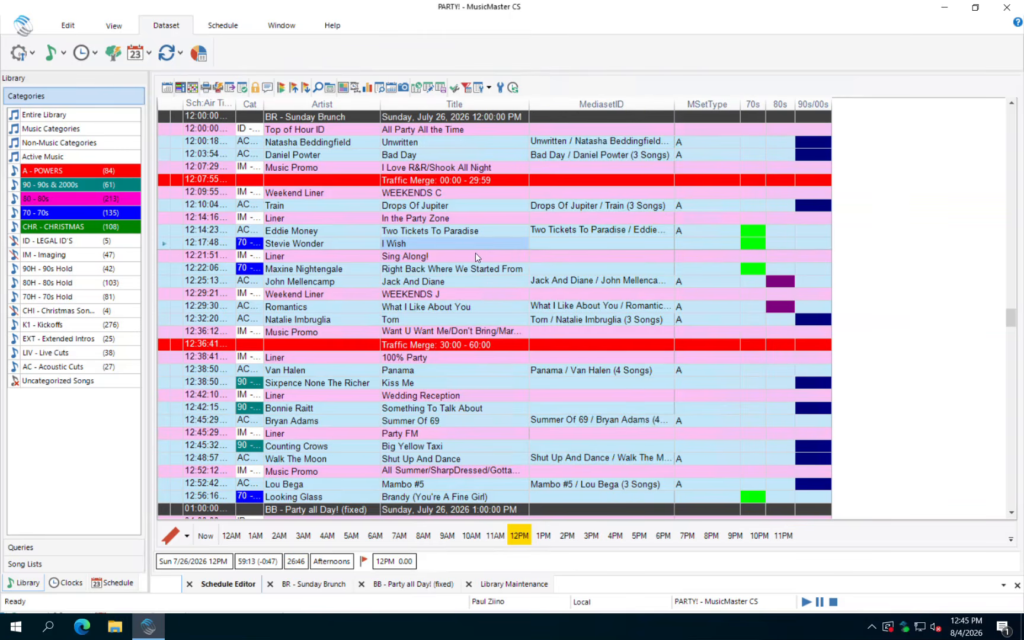
{"action": "left_click", "coordinate": [467, 269]}
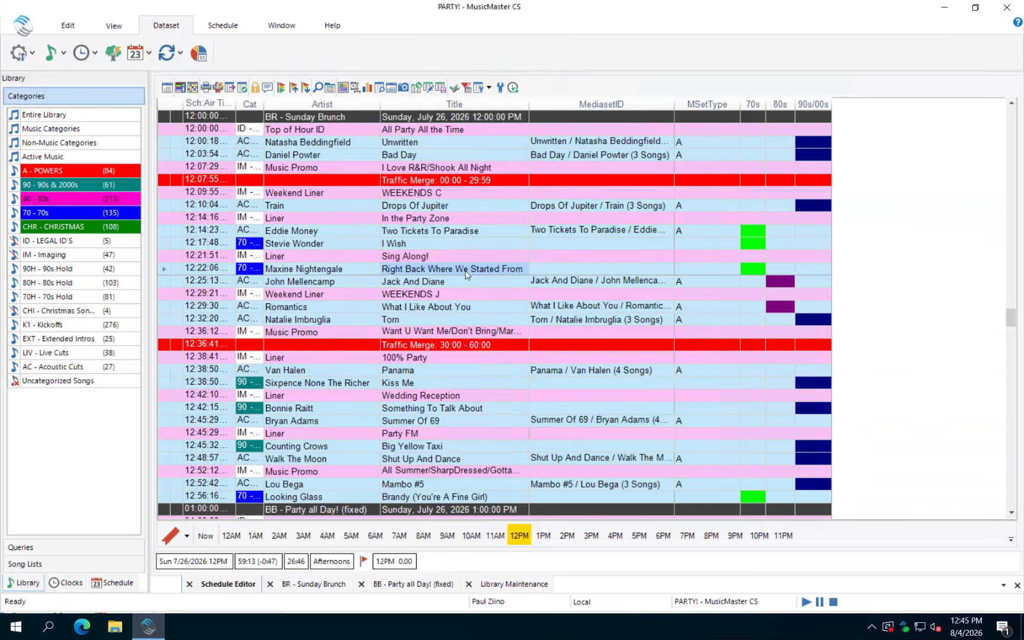
{"action": "left_click", "coordinate": [462, 385]}
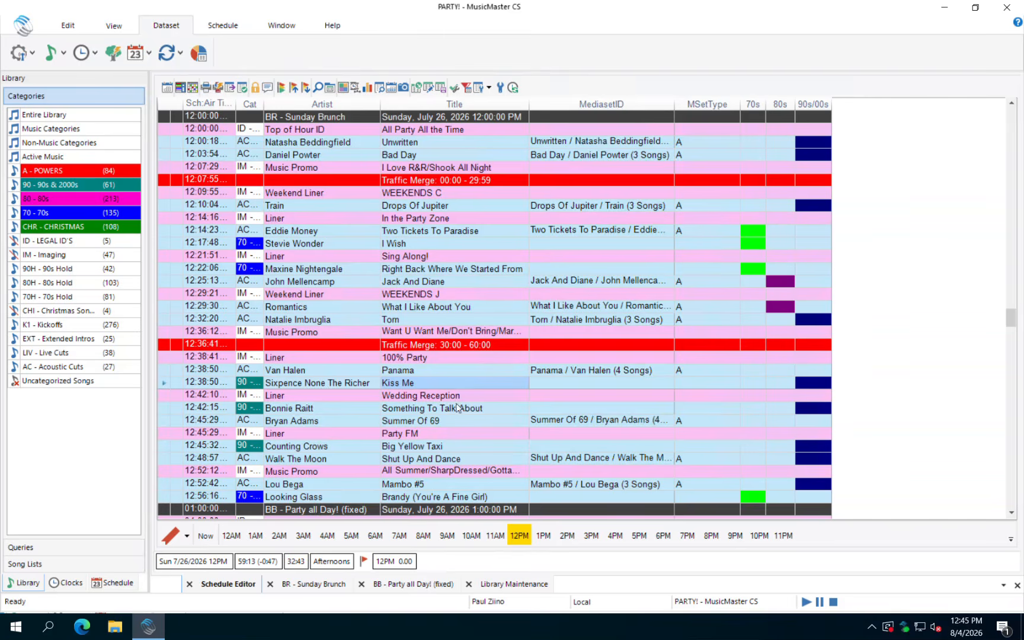
{"action": "left_click", "coordinate": [453, 411]}
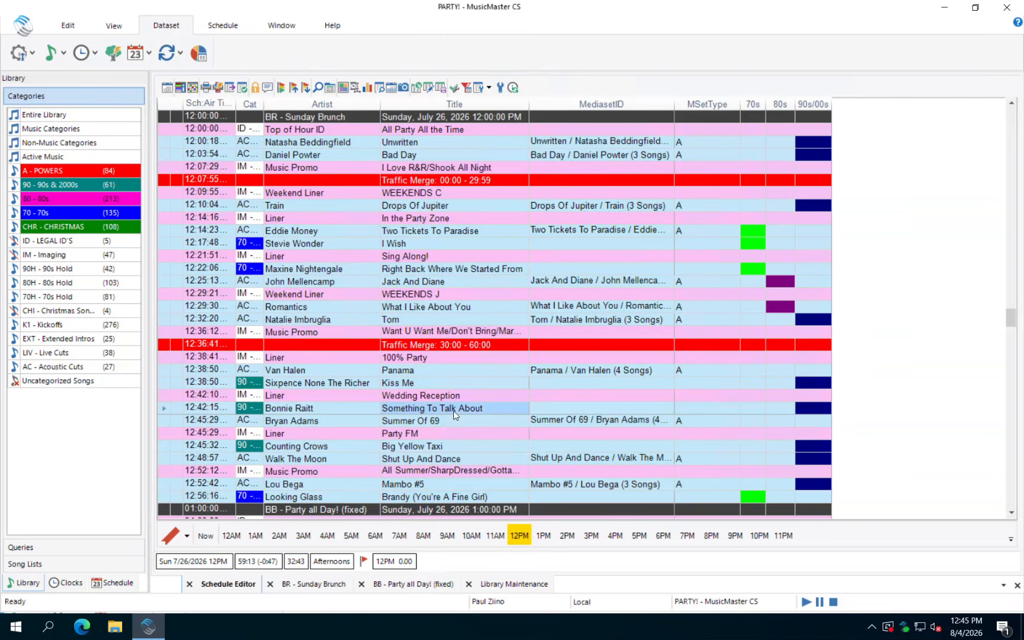
{"action": "left_click", "coordinate": [559, 419]}
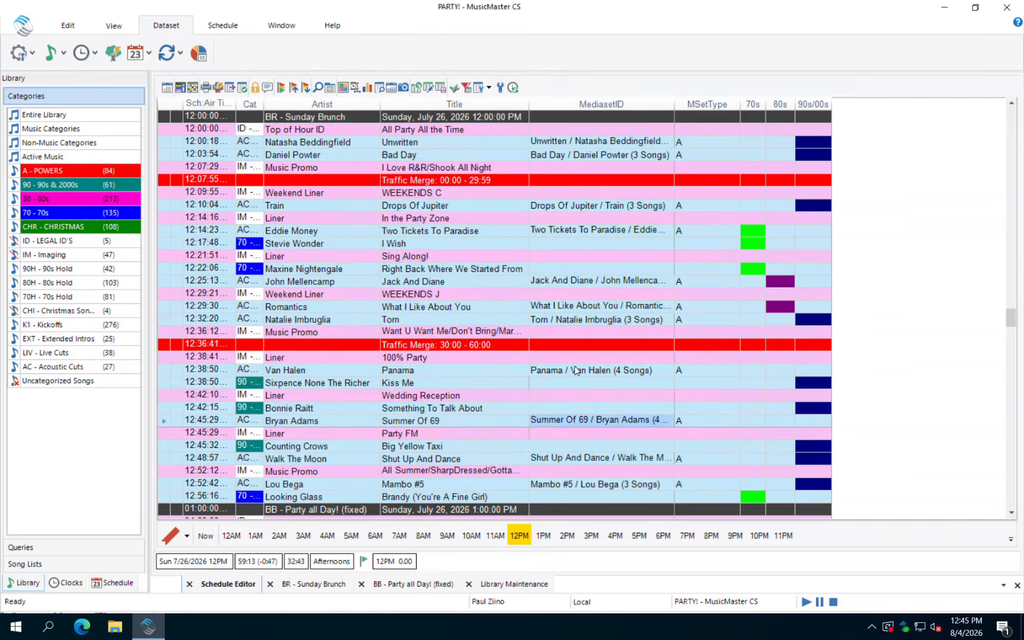
{"action": "left_click", "coordinate": [576, 371]}
{"action": "left_click", "coordinate": [586, 319]}
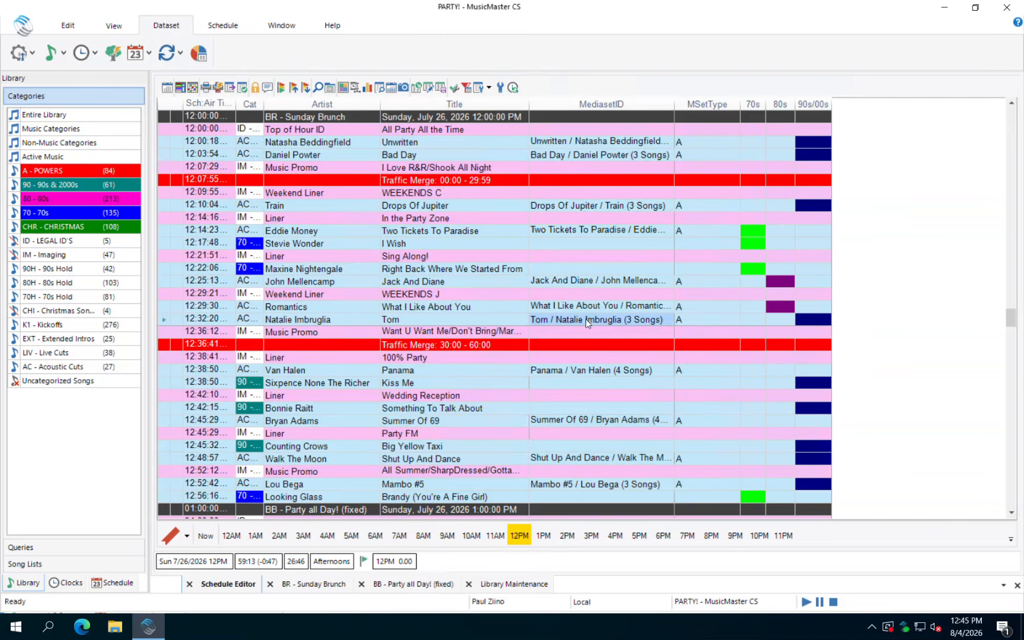